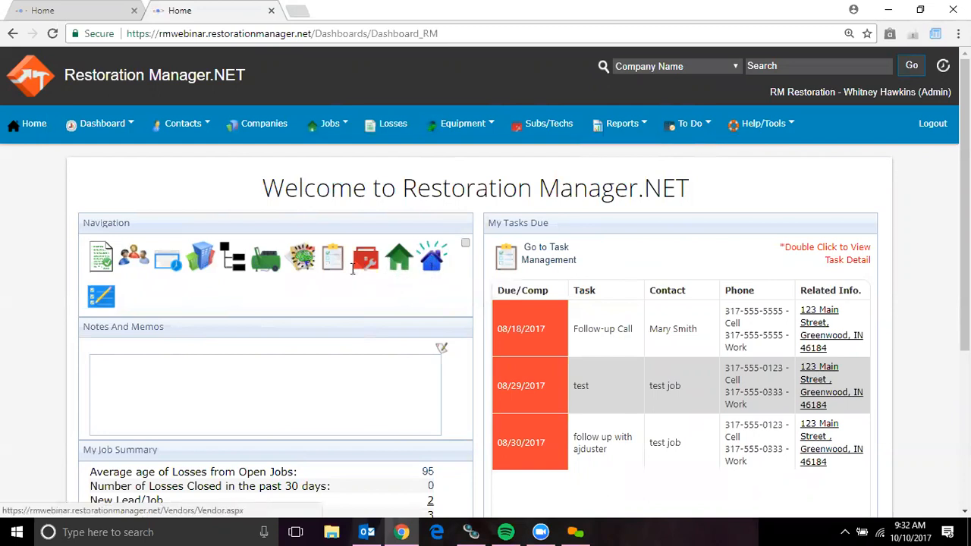
- Start a new lead and enter the job contact's first and last name
{"action": "mouse_move", "coordinate": [331, 127]}
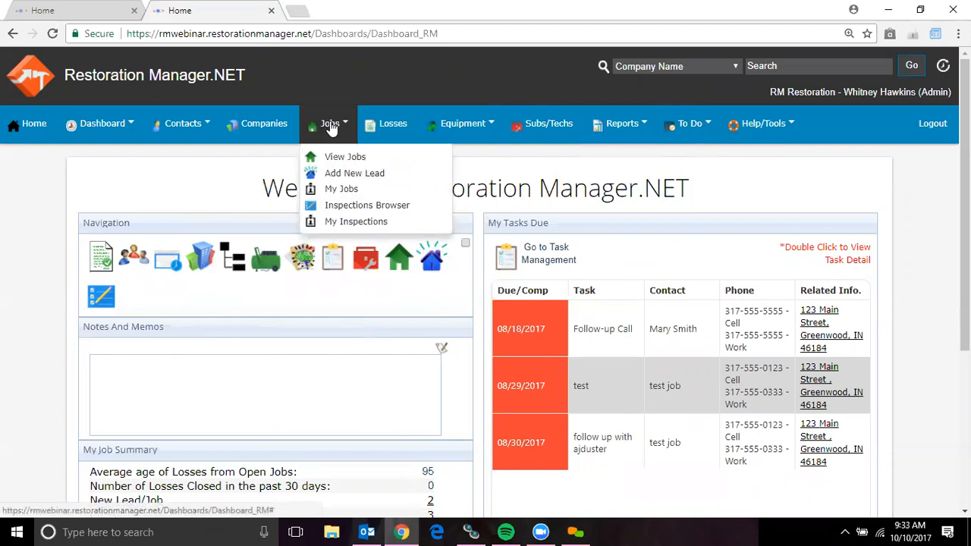
{"action": "left_click", "coordinate": [357, 175]}
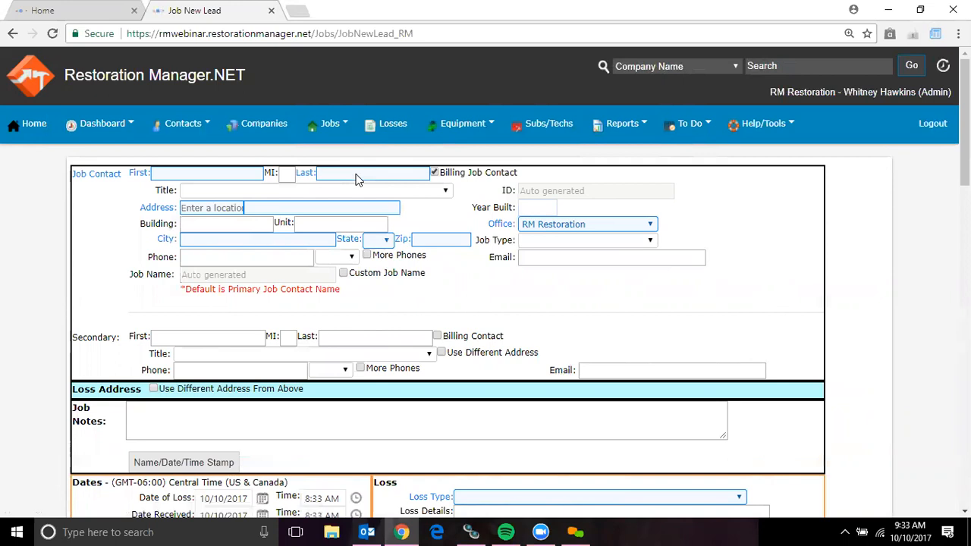
{"action": "left_click", "coordinate": [213, 174]}
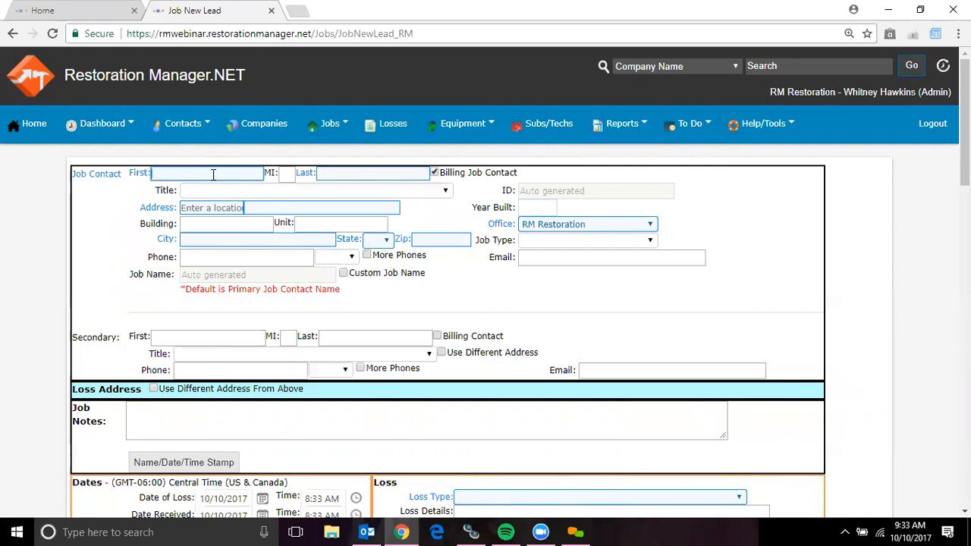
{"action": "type", "text": "Mary"}
{"action": "key", "text": "Tab"}
{"action": "key", "text": "Tab"}
{"action": "type", "text": "Smith"}
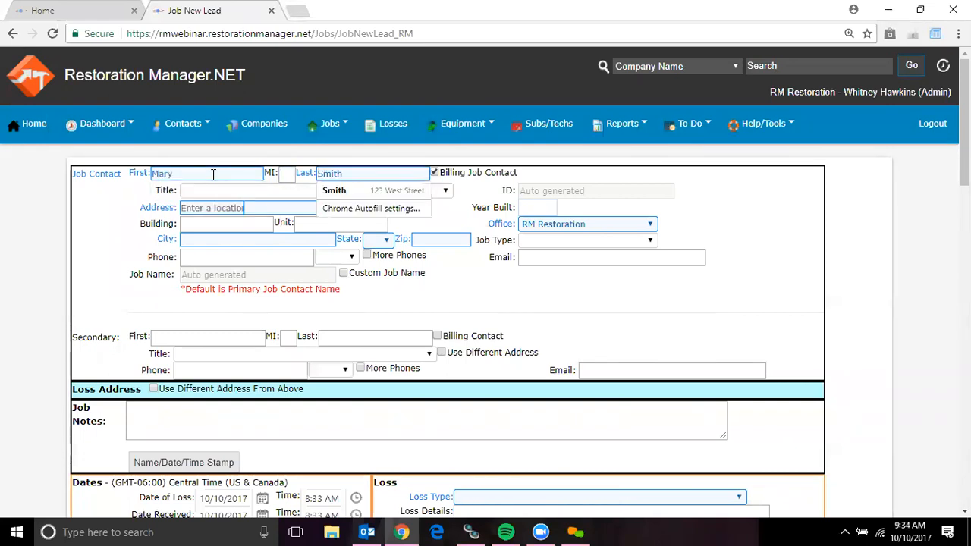
{"action": "left_click", "coordinate": [467, 208]}
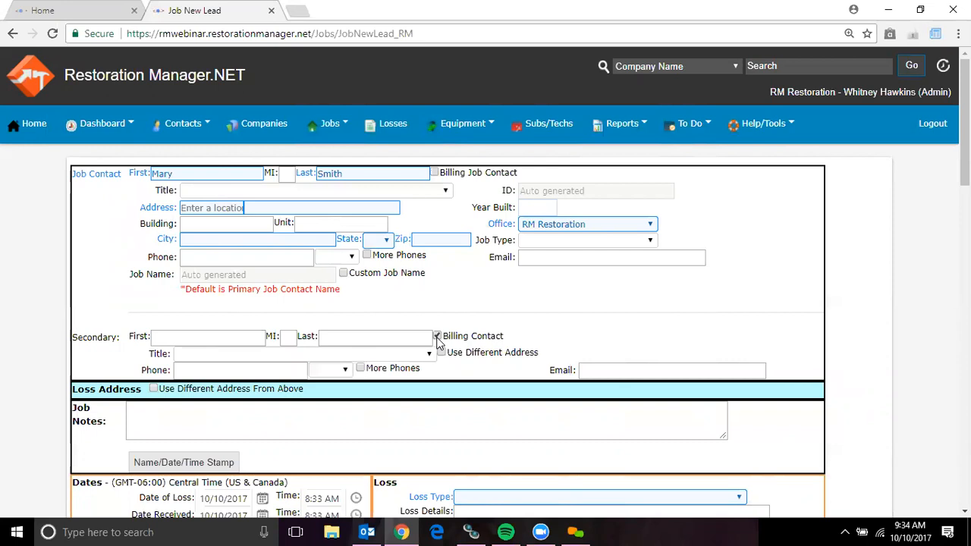
- Mark the primary job contact as the billing contact and set the contact's title to Owner
{"action": "left_click", "coordinate": [434, 174]}
{"action": "left_click", "coordinate": [443, 193]}
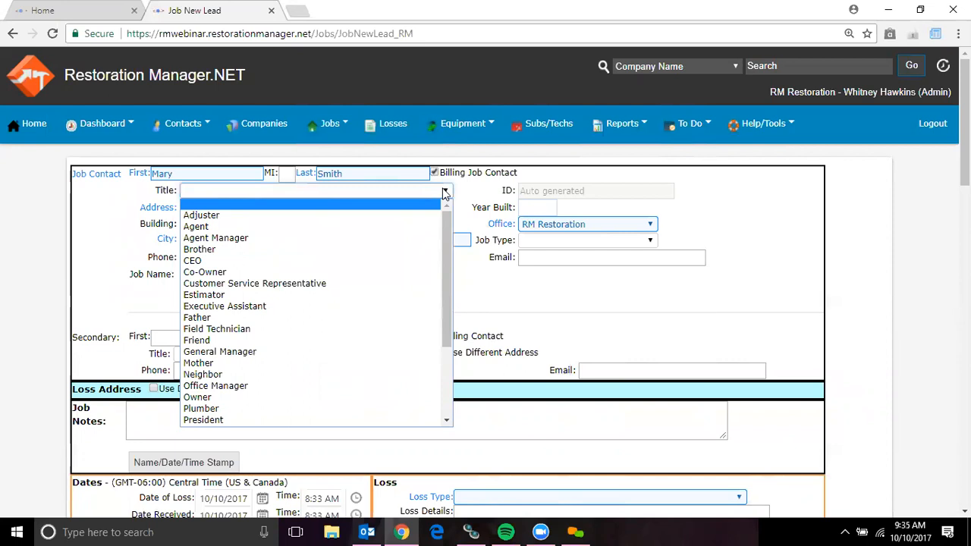
{"action": "left_click", "coordinate": [233, 397]}
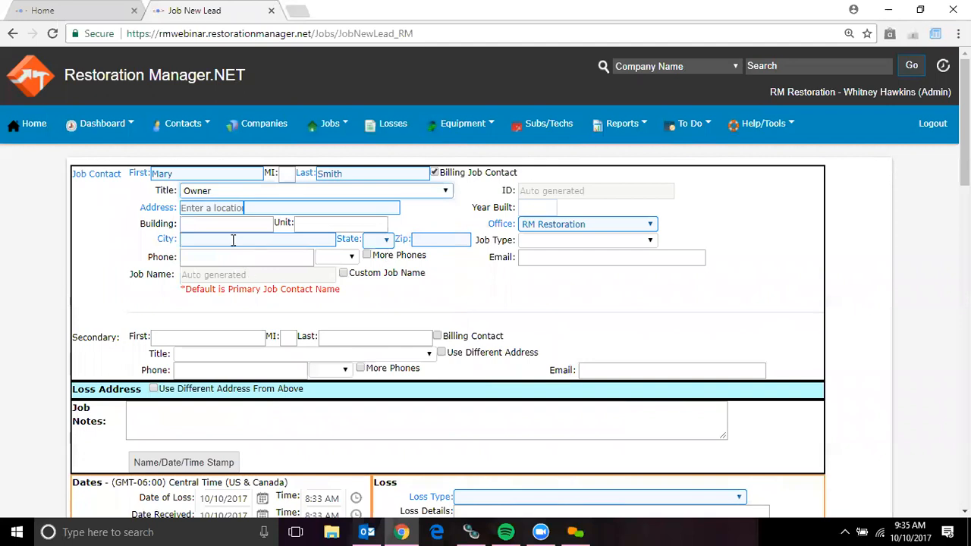
- Enter the job contact's street number and street name in the address
{"action": "left_click", "coordinate": [226, 207]}
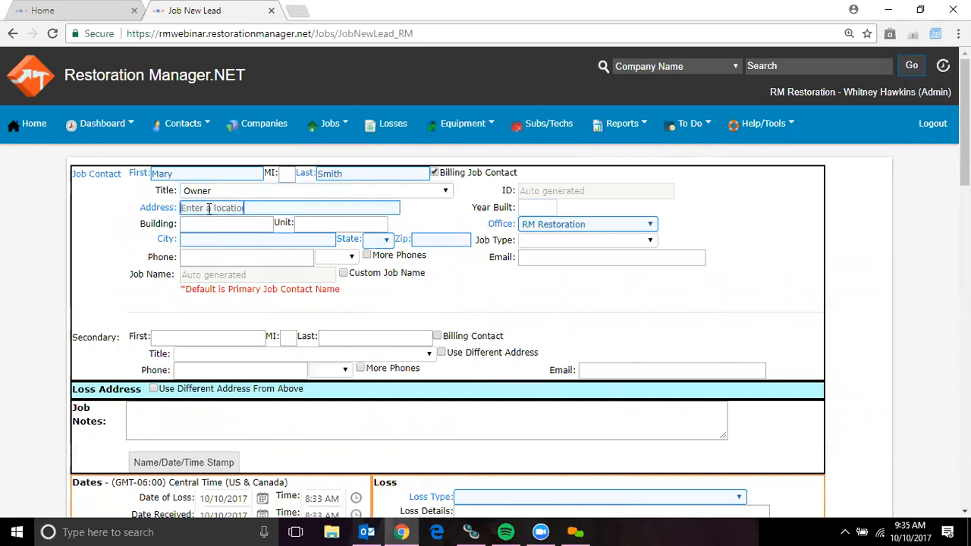
{"action": "type", "text": "123"}
{"action": "type", "text": "Ma"}
{"action": "type", "text": "in Street"}
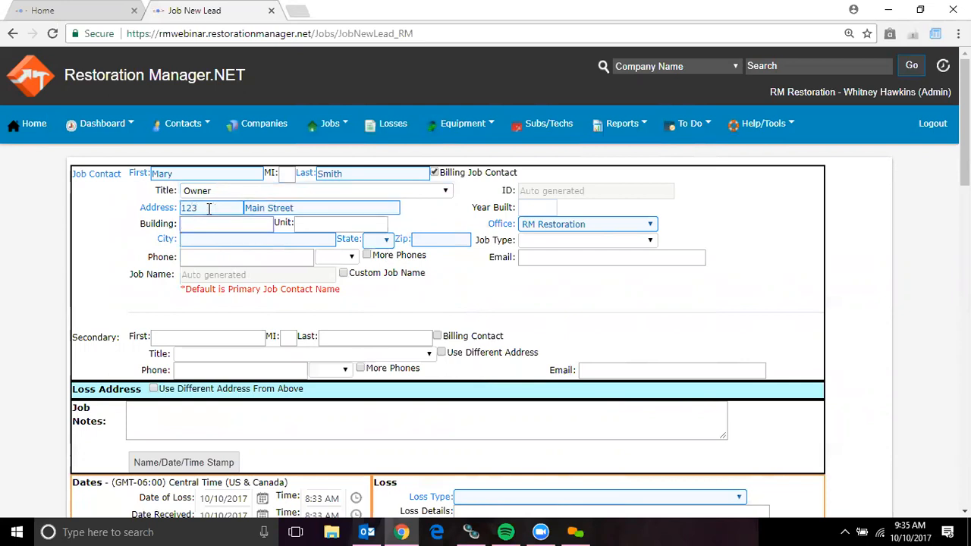
{"action": "key", "text": "Tab"}
- Complete the job contact's address with the city, state and ZIP code
{"action": "left_click", "coordinate": [282, 238]}
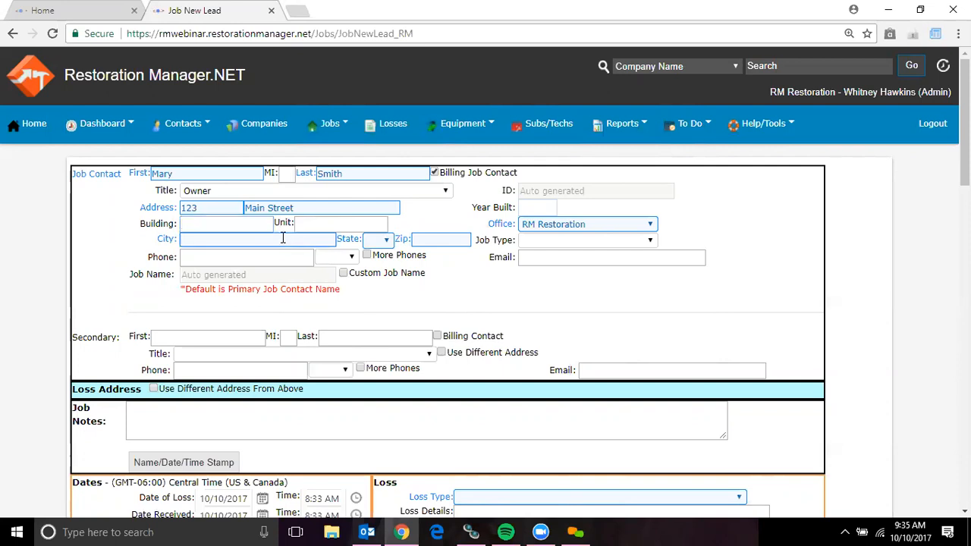
{"action": "type", "text": "Greenwood"}
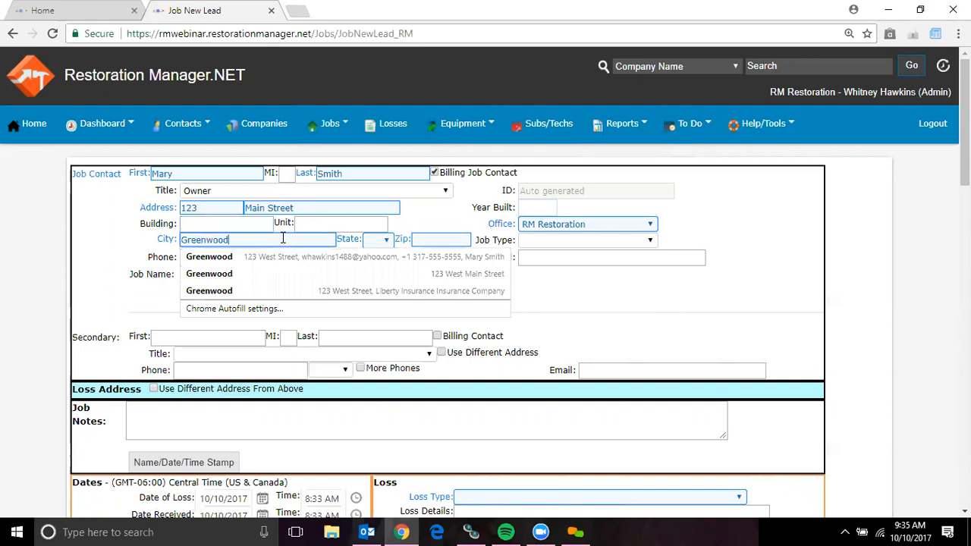
{"action": "key", "text": "Tab"}
{"action": "type", "text": "in"}
{"action": "key", "text": "Tab"}
{"action": "type", "text": "4+6184"}
{"action": "key", "text": "BackSpace"}
{"action": "key", "text": "BackSpace"}
{"action": "key", "text": "BackSpace"}
{"action": "key", "text": "BackSpace"}
{"action": "key", "text": "BackSpace"}
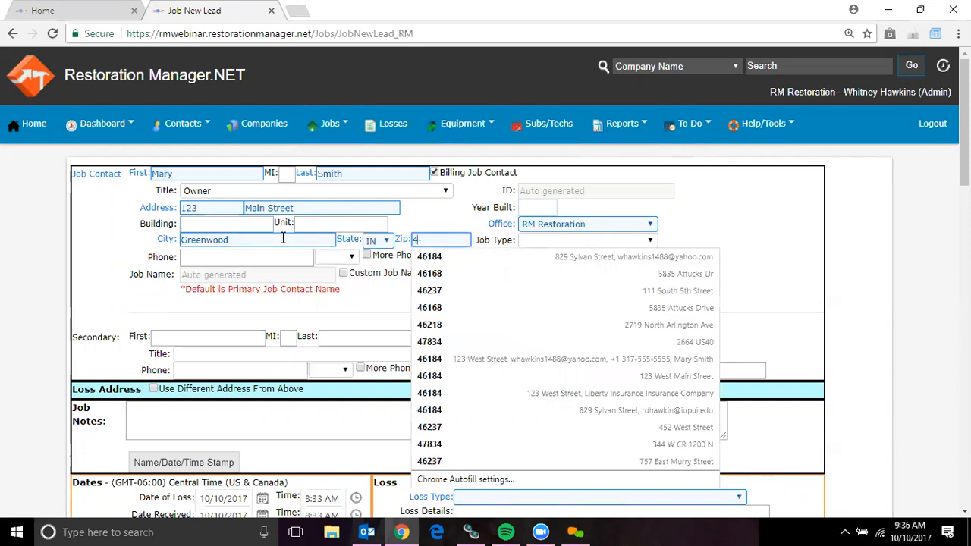
{"action": "type", "text": "6184"}
{"action": "key", "text": "Tab"}
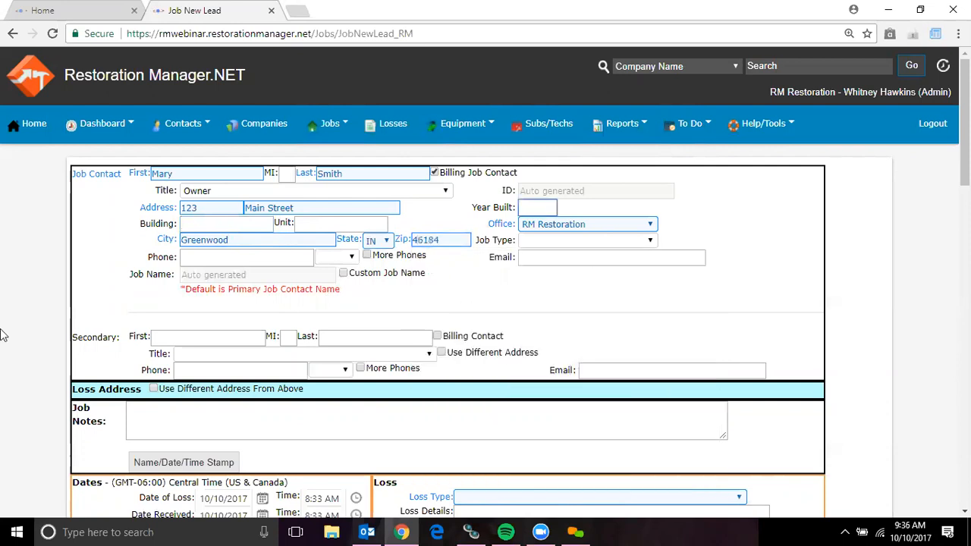
- Enter the job contact's primary phone number and classify it as Cell
{"action": "left_click", "coordinate": [210, 256]}
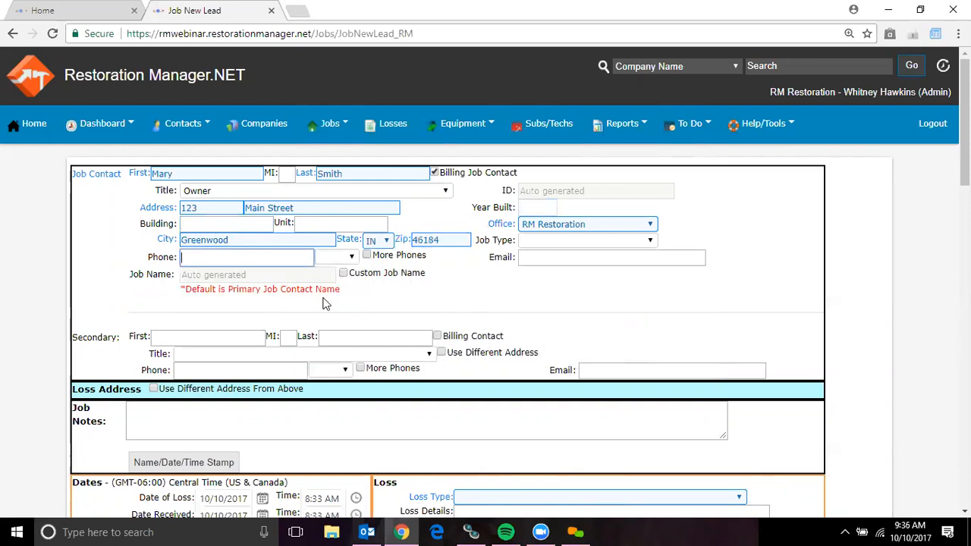
{"action": "type", "text": "555-"}
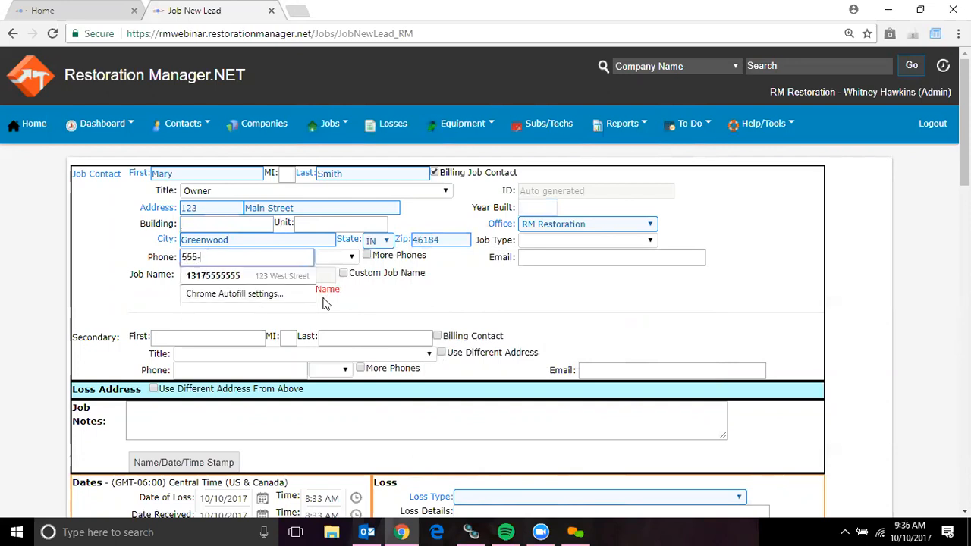
{"action": "type", "text": "555-555-"}
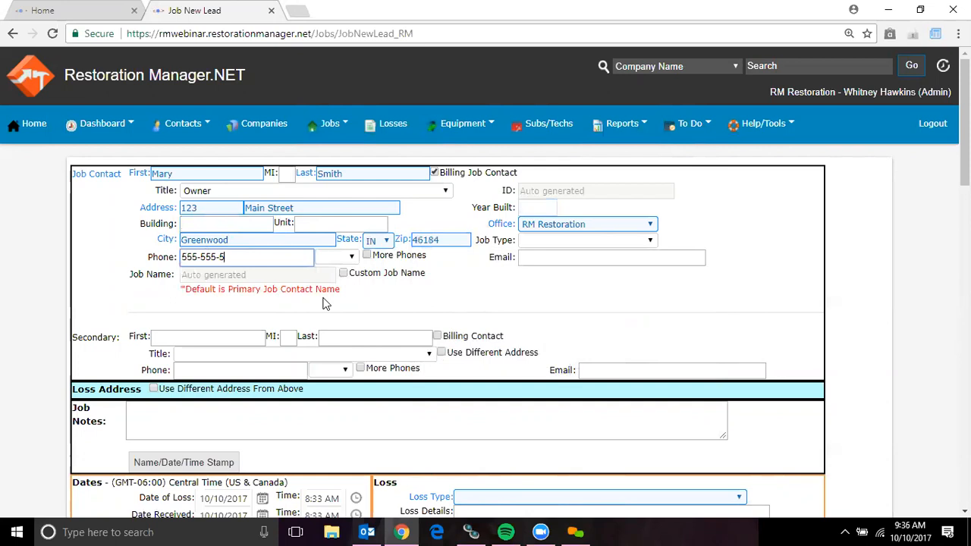
{"action": "type", "text": "5"}
{"action": "left_click", "coordinate": [351, 257]}
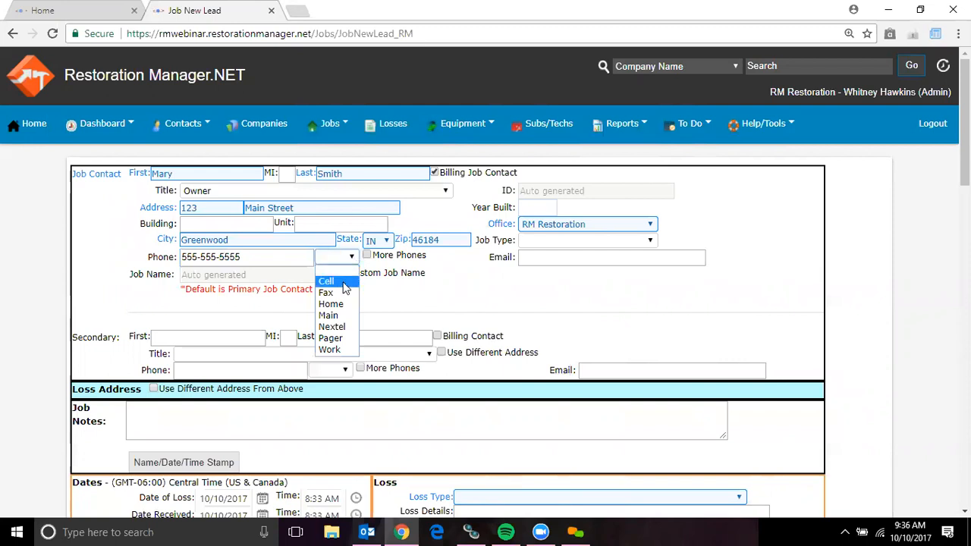
{"action": "left_click", "coordinate": [343, 283]}
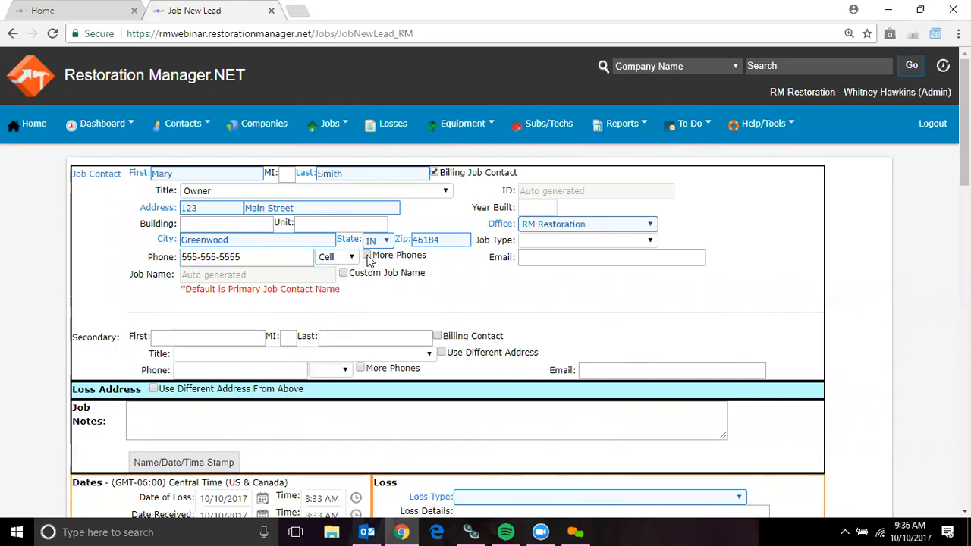
- Show more phone entries for the job contact and add a second phone number classified as Work
{"action": "left_click", "coordinate": [368, 257]}
{"action": "left_click", "coordinate": [261, 278]}
{"action": "type", "text": "5"}
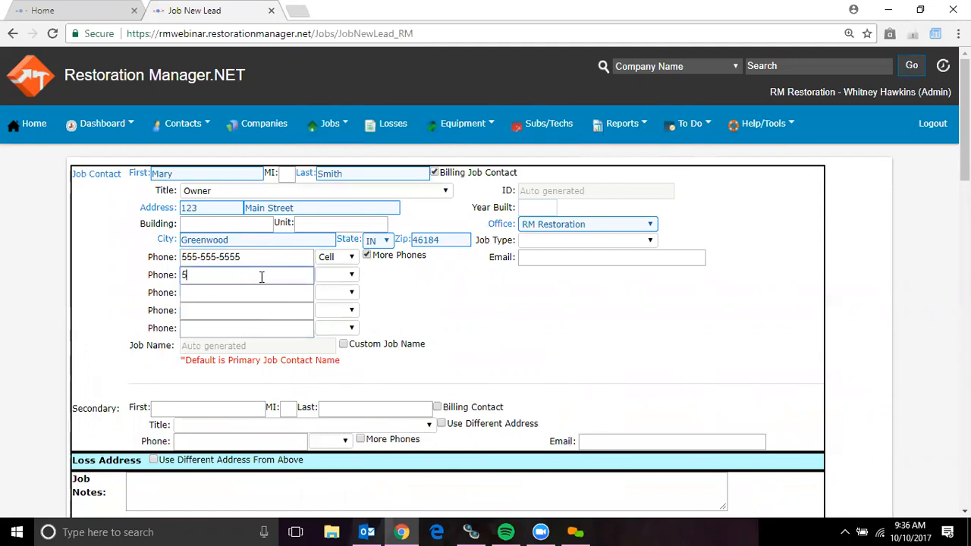
{"action": "type", "text": "55-5555"}
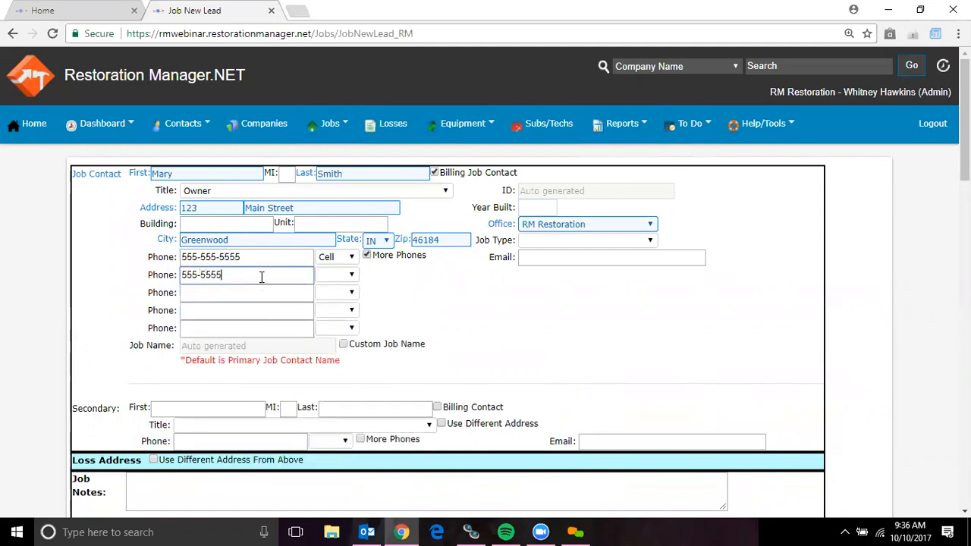
{"action": "key", "text": "BackSpace"}
{"action": "type", "text": "-555-5555"}
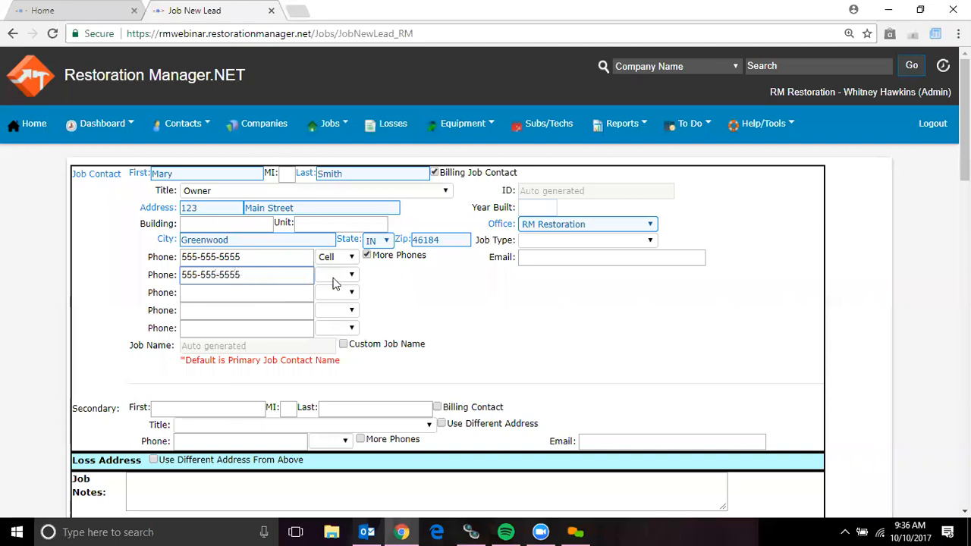
{"action": "left_click", "coordinate": [349, 277]}
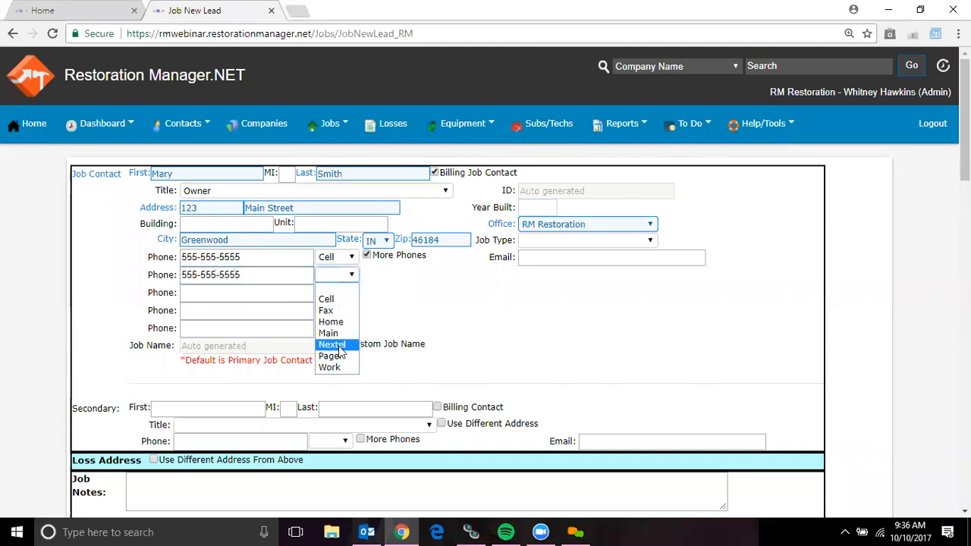
{"action": "left_click", "coordinate": [338, 373]}
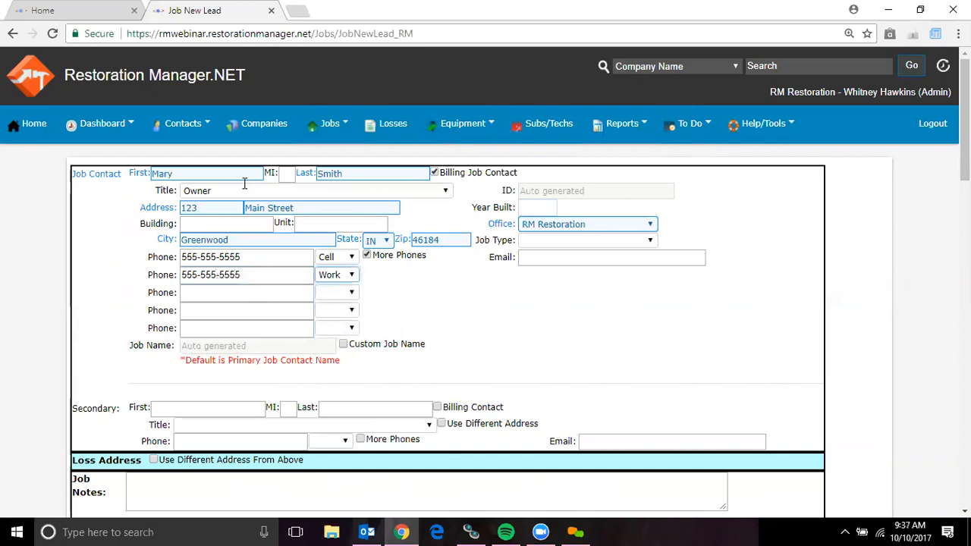
{"action": "left_click", "coordinate": [343, 347]}
{"action": "left_click", "coordinate": [303, 345]}
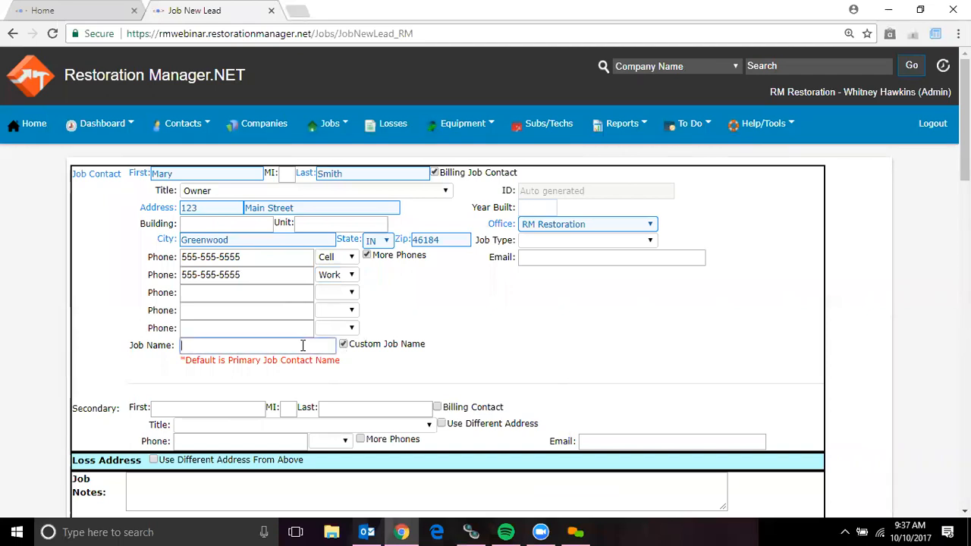
{"action": "type", "text": "Mary Smith- CON"}
{"action": "key", "text": "BackSpace"}
{"action": "key", "text": "BackSpace"}
{"action": "key", "text": "BackSpace"}
{"action": "key", "text": "BackSpace"}
{"action": "type", "text": "RCN"}
{"action": "key", "text": "BackSpace"}
{"action": "key", "text": "BackSpace"}
{"action": "key", "text": "BackSpace"}
{"action": "key", "text": "BackSpace"}
{"action": "key", "text": "BackSpace"}
{"action": "key", "text": "BackSpace"}
{"action": "key", "text": "BackSpace"}
{"action": "key", "text": "BackSpace"}
{"action": "key", "text": "BackSpace"}
{"action": "key", "text": "BackSpace"}
{"action": "key", "text": "BackSpace"}
{"action": "key", "text": "BackSpace"}
{"action": "key", "text": "BackSpace"}
{"action": "left_click", "coordinate": [344, 345]}
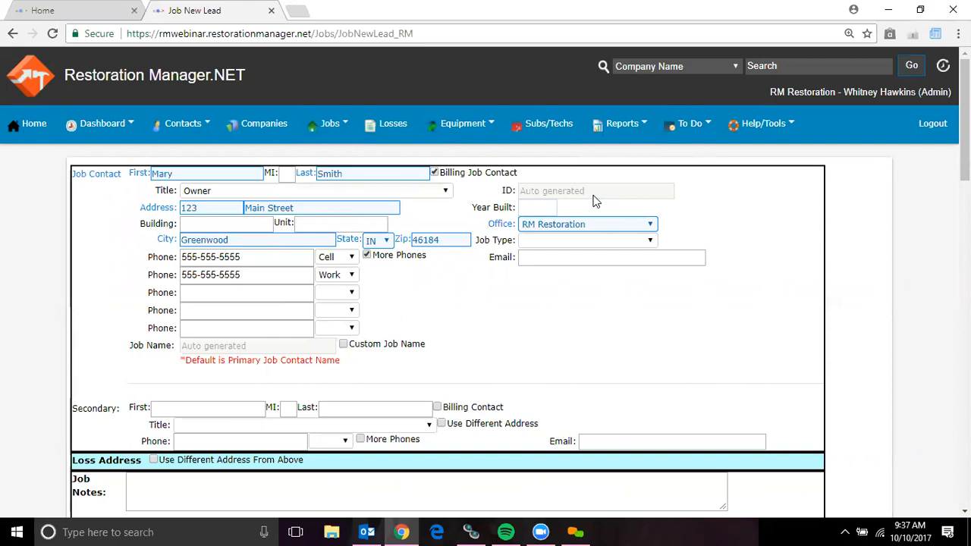
- Assign the lead to the RM Restoration office and set its job type to Residential
{"action": "left_click", "coordinate": [542, 207]}
{"action": "left_click", "coordinate": [651, 224]}
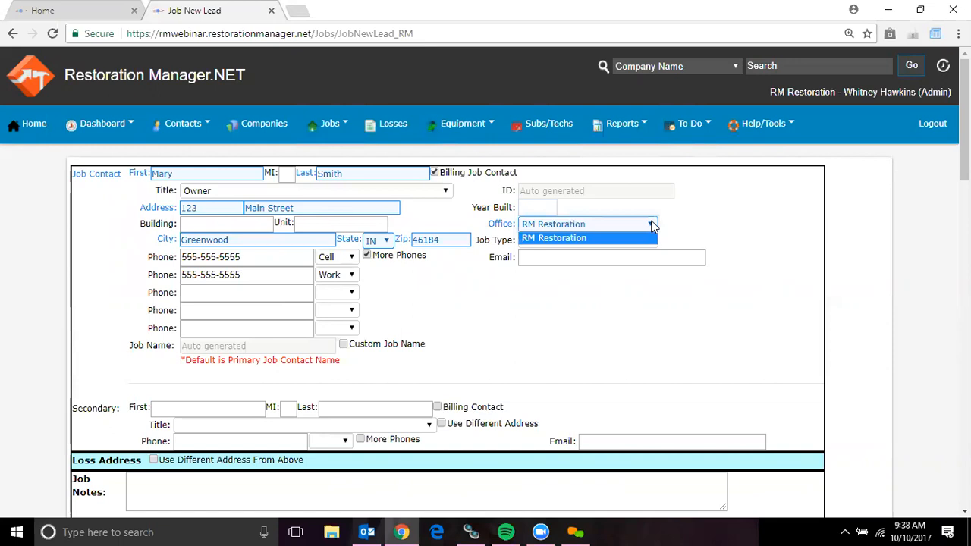
{"action": "left_click", "coordinate": [612, 240]}
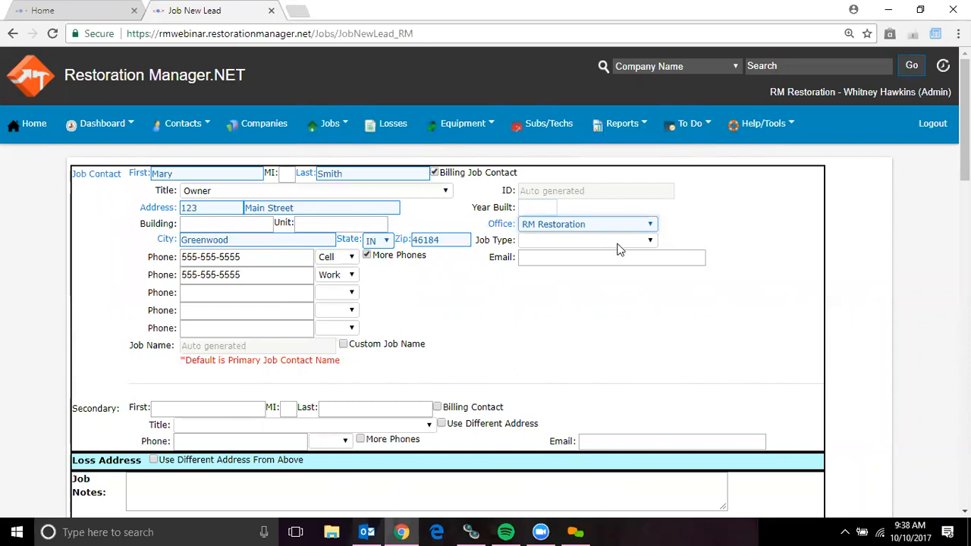
{"action": "left_click", "coordinate": [653, 243]}
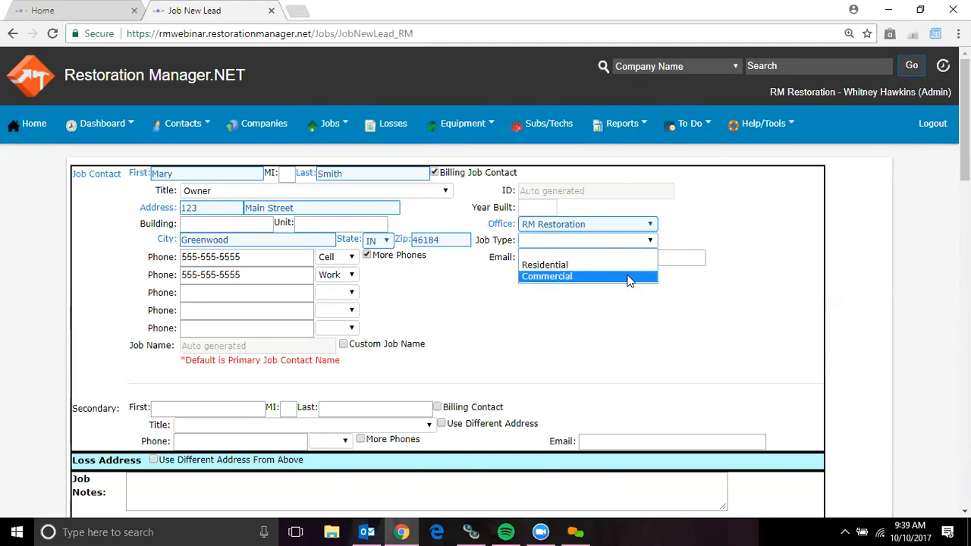
{"action": "left_click", "coordinate": [624, 263]}
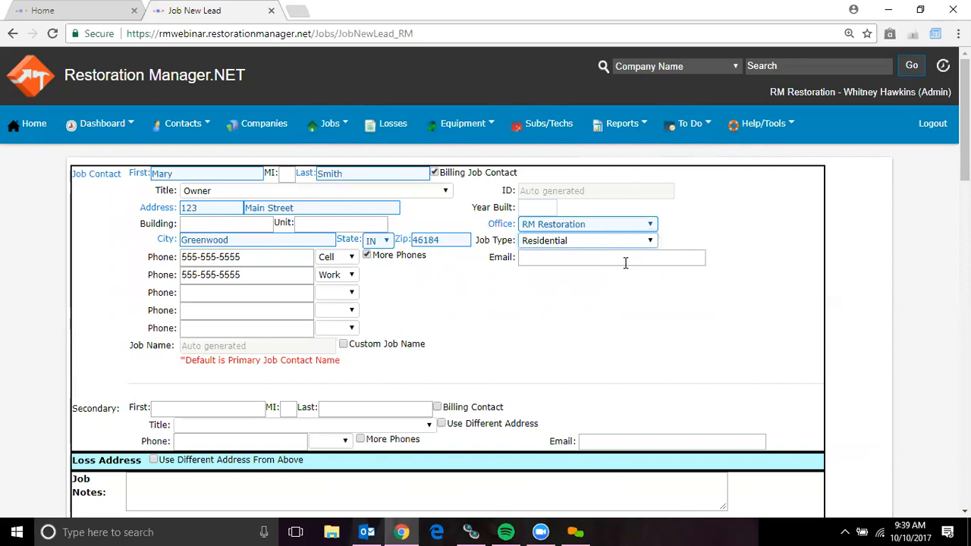
{"action": "left_click", "coordinate": [615, 263]}
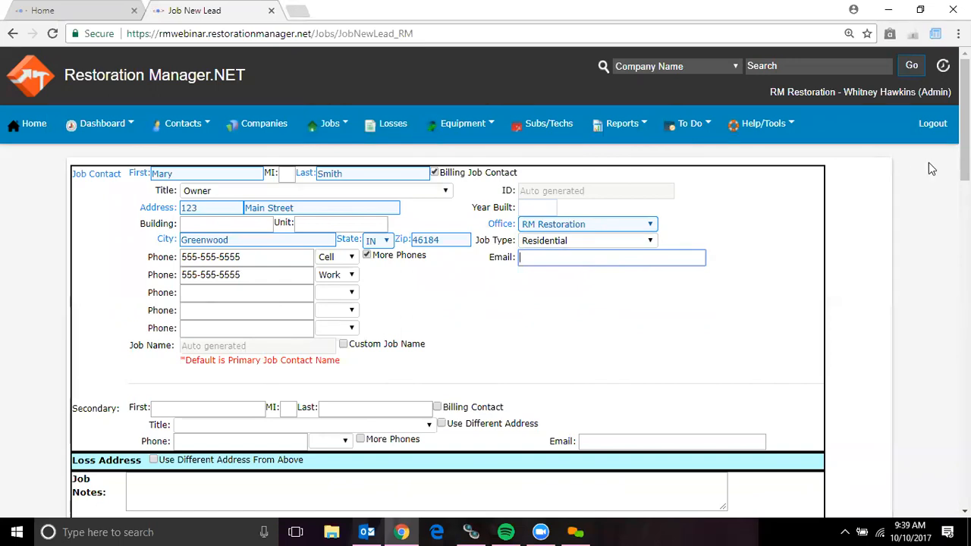
{"action": "left_click_drag", "start_coordinate": [965, 115], "coordinate": [965, 177]}
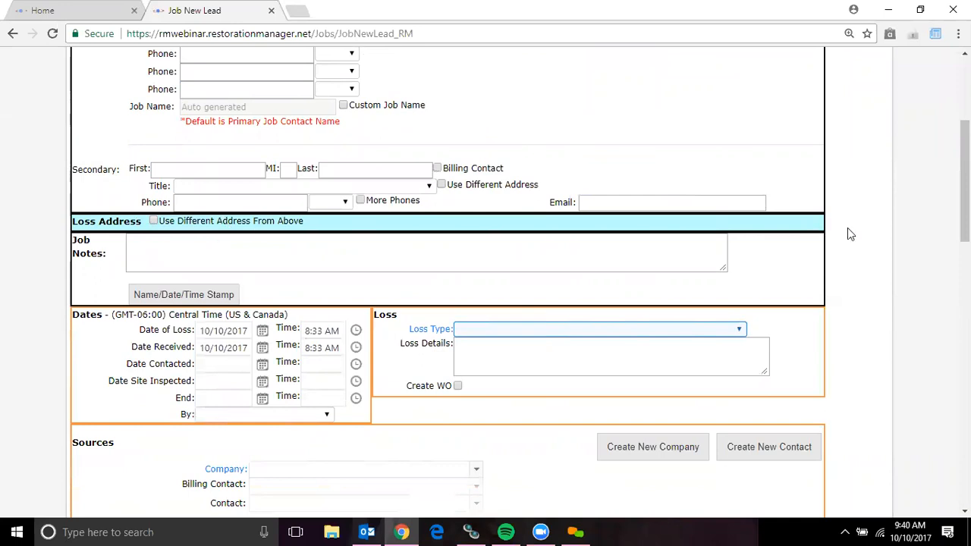
{"action": "scroll", "coordinate": [965, 182], "scroll_direction": "up", "scroll_amount": 2}
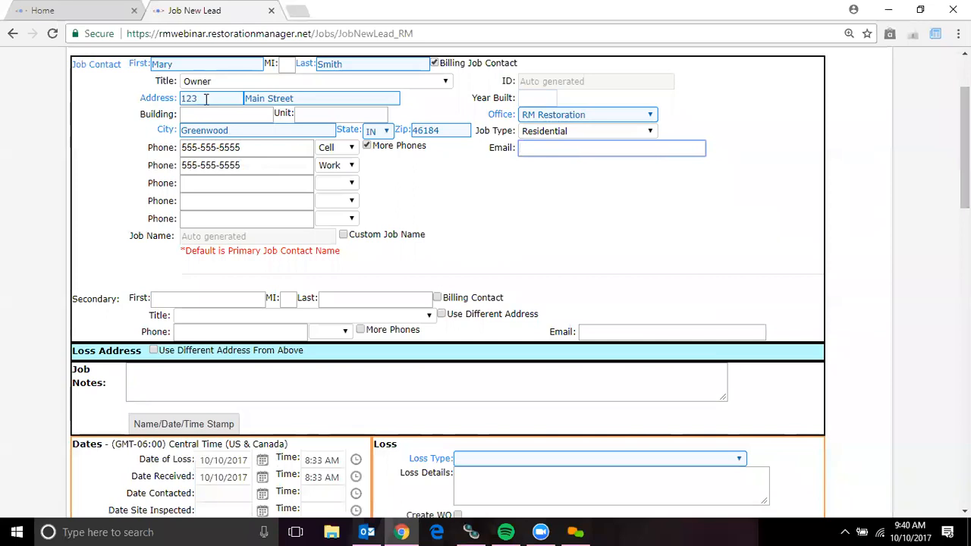
{"action": "left_click", "coordinate": [153, 350]}
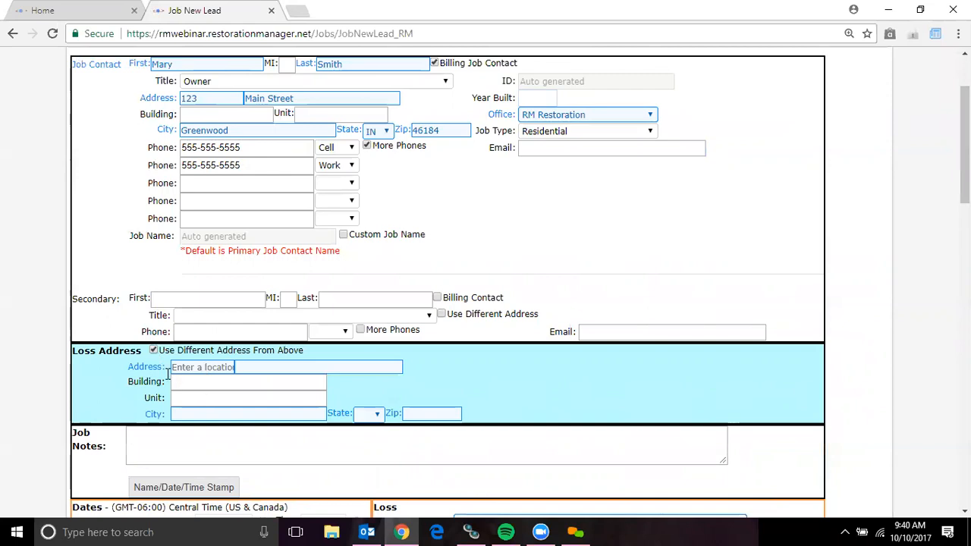
{"action": "left_click", "coordinate": [154, 351]}
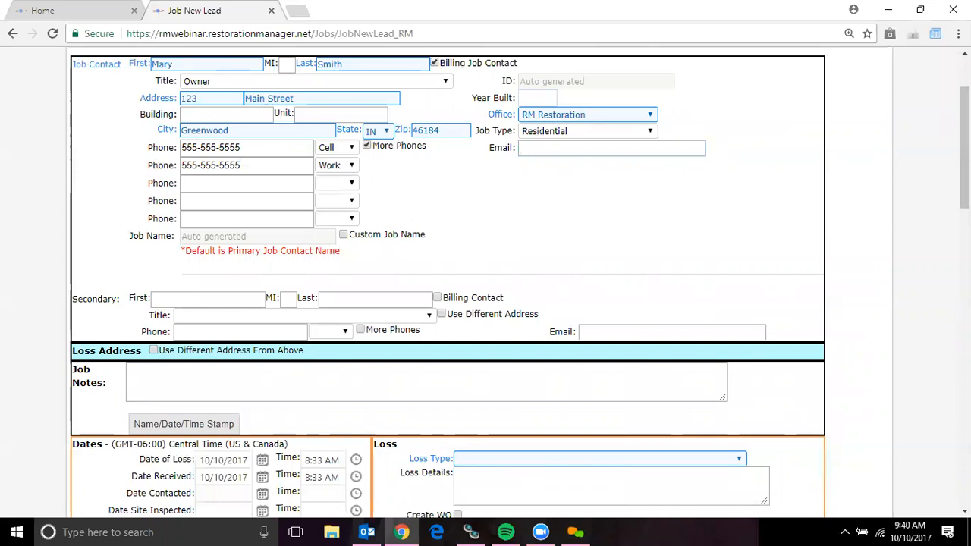
{"action": "scroll", "coordinate": [963, 152], "scroll_direction": "down", "scroll_amount": 2}
{"action": "scroll", "coordinate": [441, 198], "scroll_direction": "down", "scroll_amount": 1}
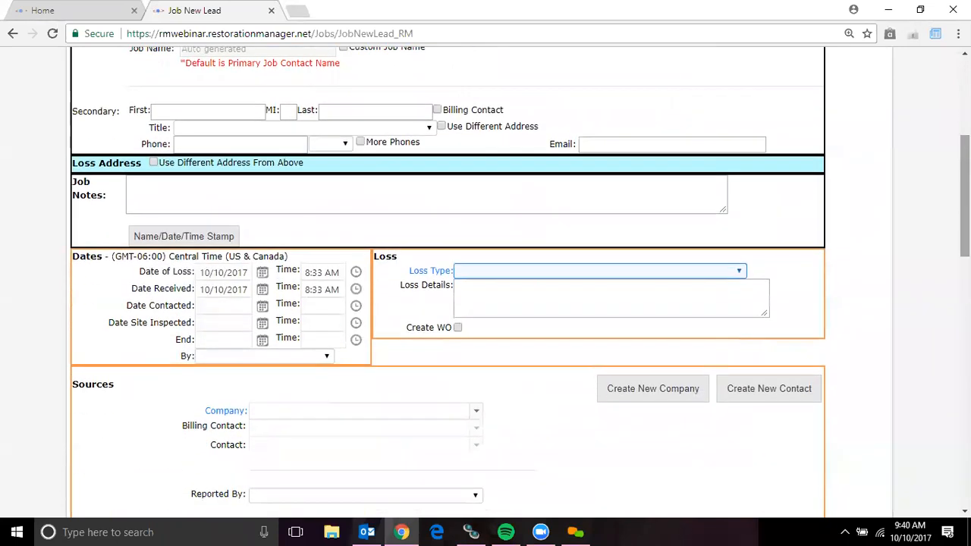
- Enter the job notes "Hail damage to the roof, siding and gutters."
{"action": "left_click", "coordinate": [438, 197]}
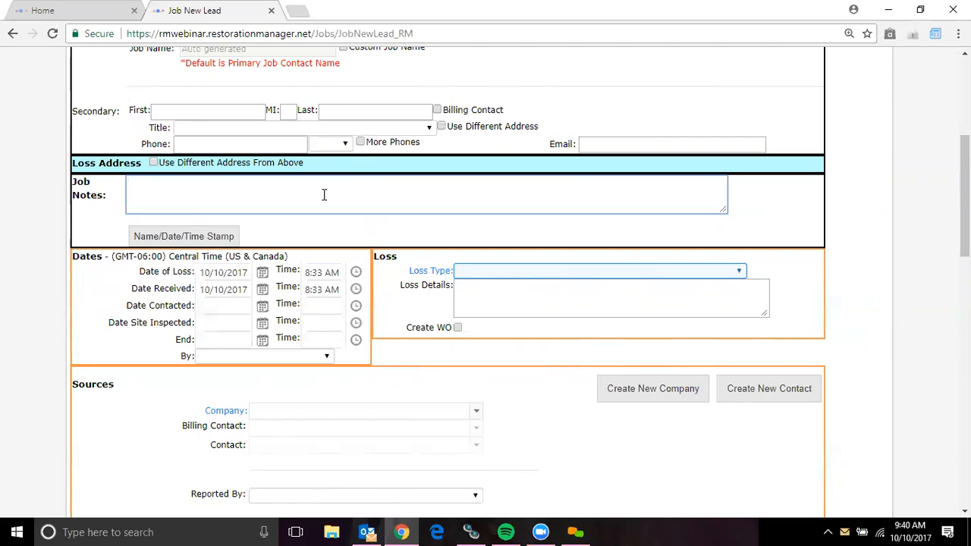
{"action": "type", "text": "Hail damage to the roof, siding and gut"}
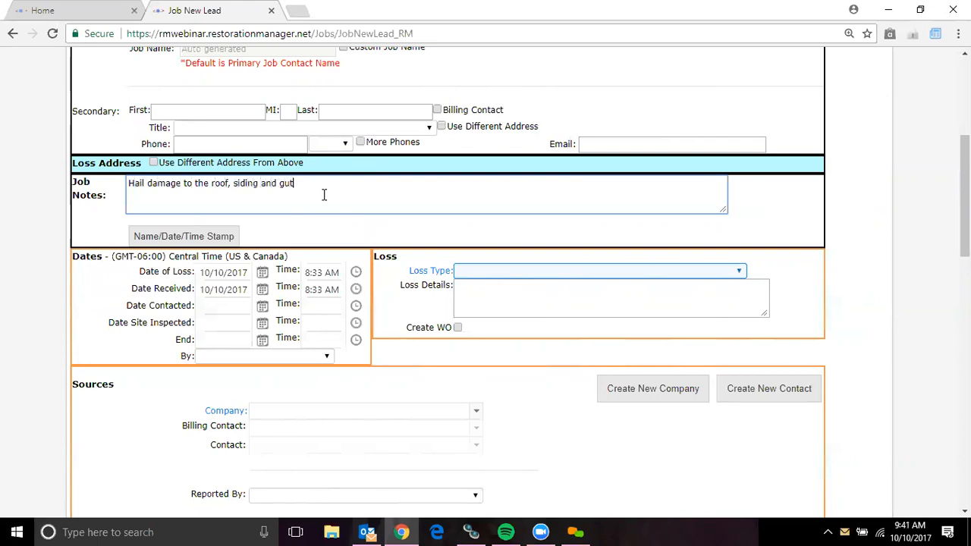
{"action": "type", "text": "ters ."}
- Copy the job notes text into the Loss Details
{"action": "left_click_drag", "start_coordinate": [319, 184], "coordinate": [129, 182]}
{"action": "key", "text": "ctrl+c"}
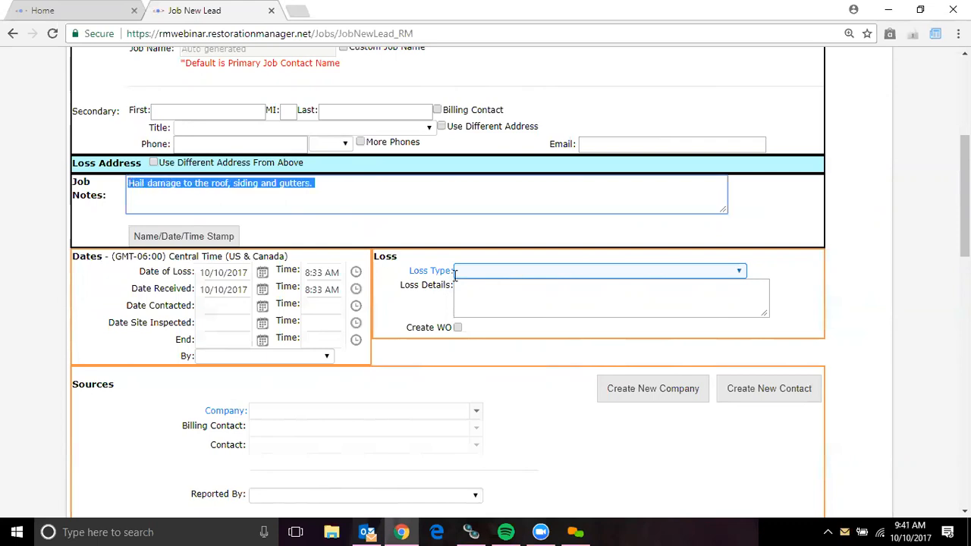
{"action": "left_click", "coordinate": [483, 293]}
{"action": "key", "text": "ctrl+v"}
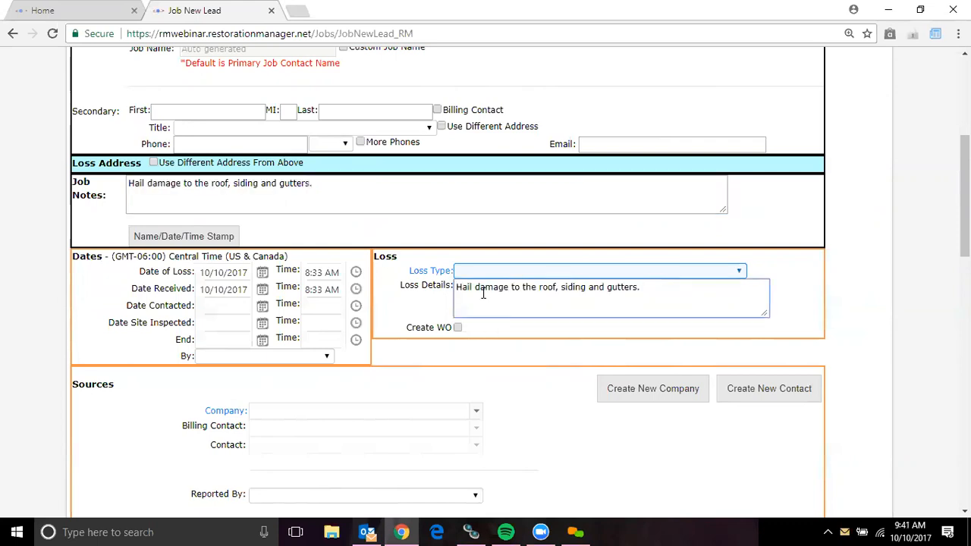
- Add a name, date and time stamp to the job notes and set the loss type to Storm Damage
{"action": "left_click", "coordinate": [209, 237]}
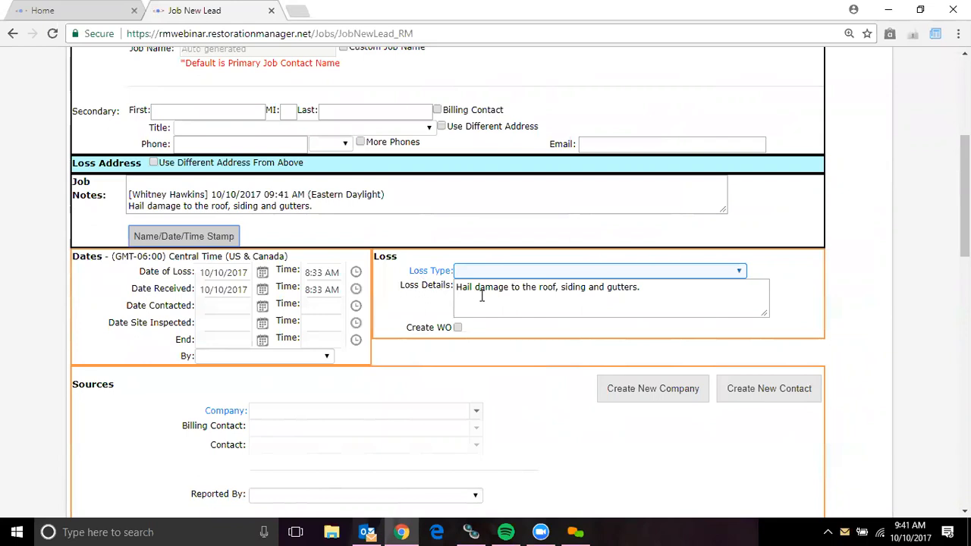
{"action": "left_click", "coordinate": [739, 273]}
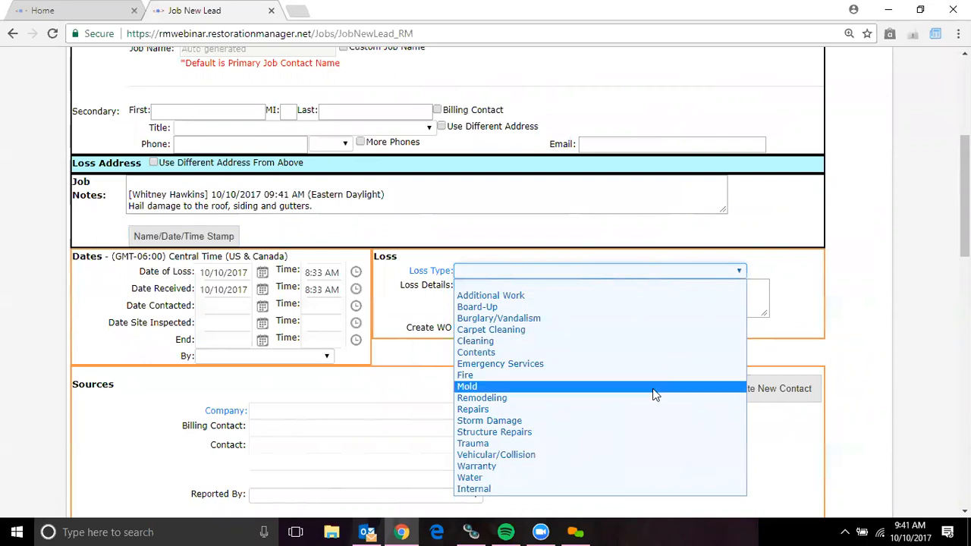
{"action": "left_click", "coordinate": [637, 427]}
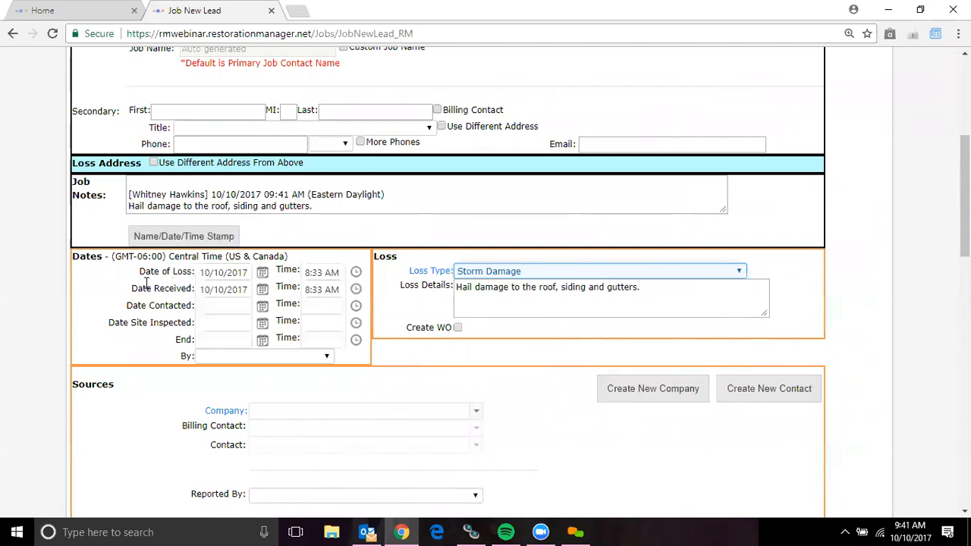
{"action": "left_click", "coordinate": [243, 306]}
{"action": "left_click", "coordinate": [234, 323]}
{"action": "left_click", "coordinate": [232, 339]}
{"action": "left_click", "coordinate": [205, 323]}
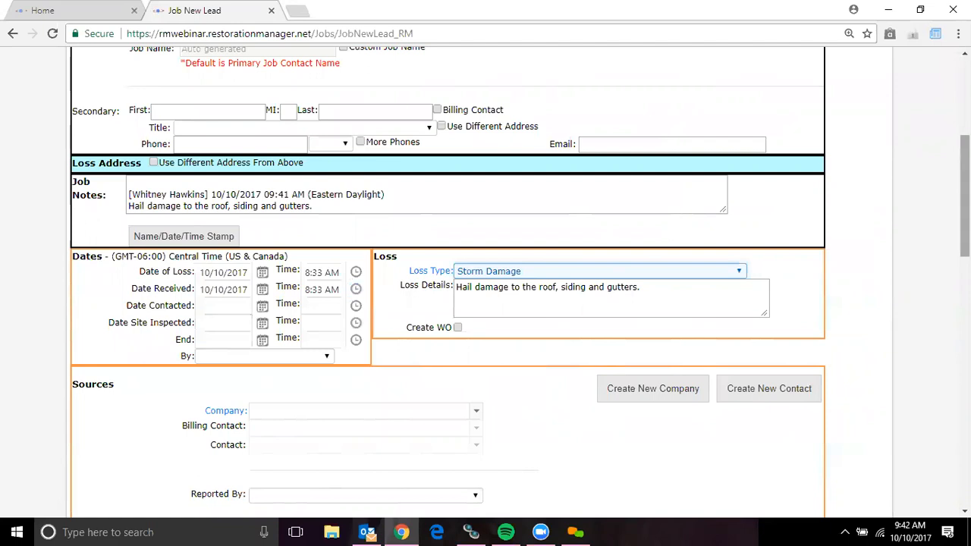
- Search the source companies for "state farm" and choose State Farm/Jones as the lead's company
{"action": "left_click_drag", "start_coordinate": [965, 197], "coordinate": [965, 264]}
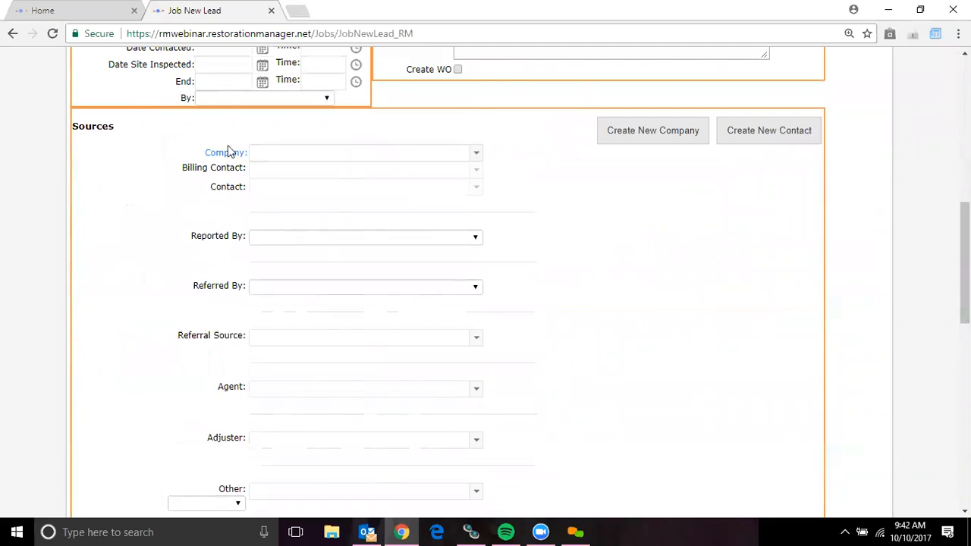
{"action": "left_click", "coordinate": [280, 155]}
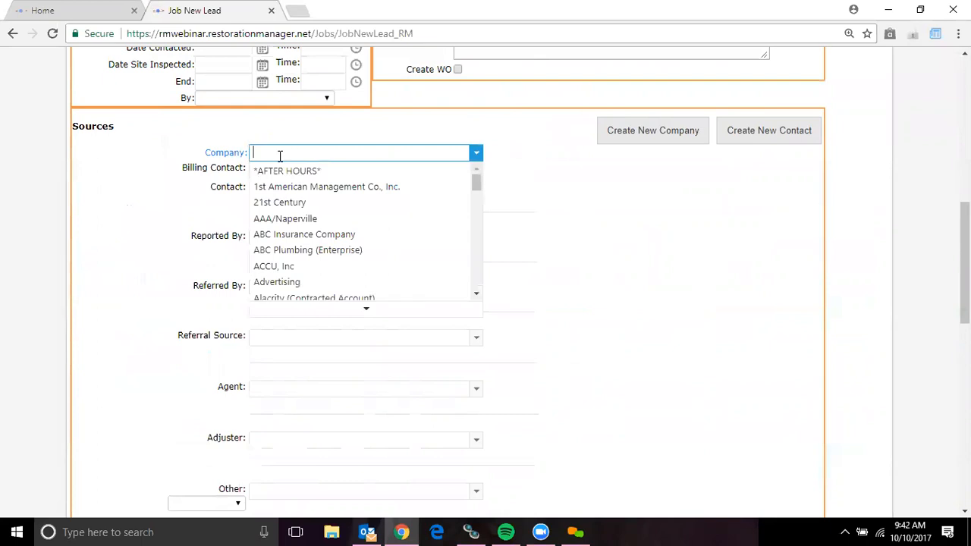
{"action": "type", "text": "s"}
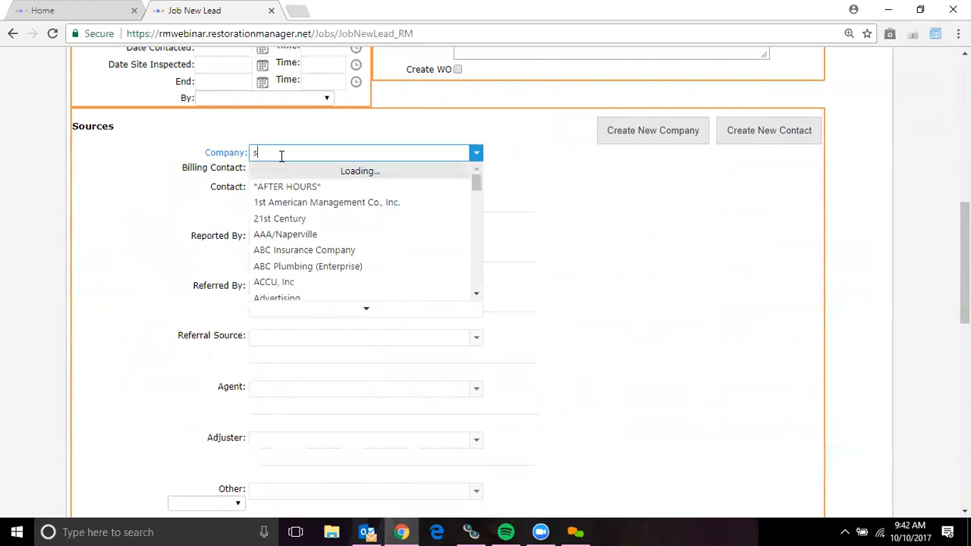
{"action": "type", "text": "tate farm"}
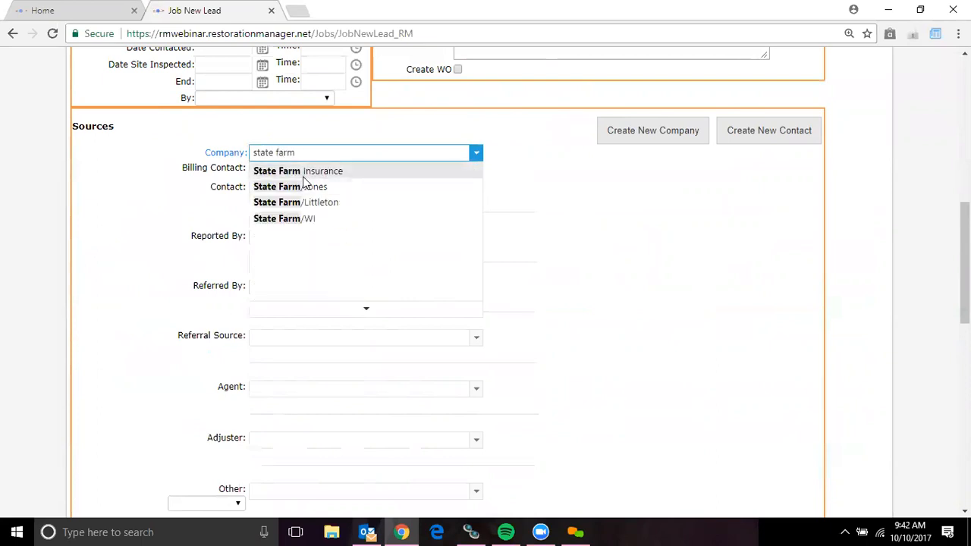
{"action": "left_click", "coordinate": [304, 187]}
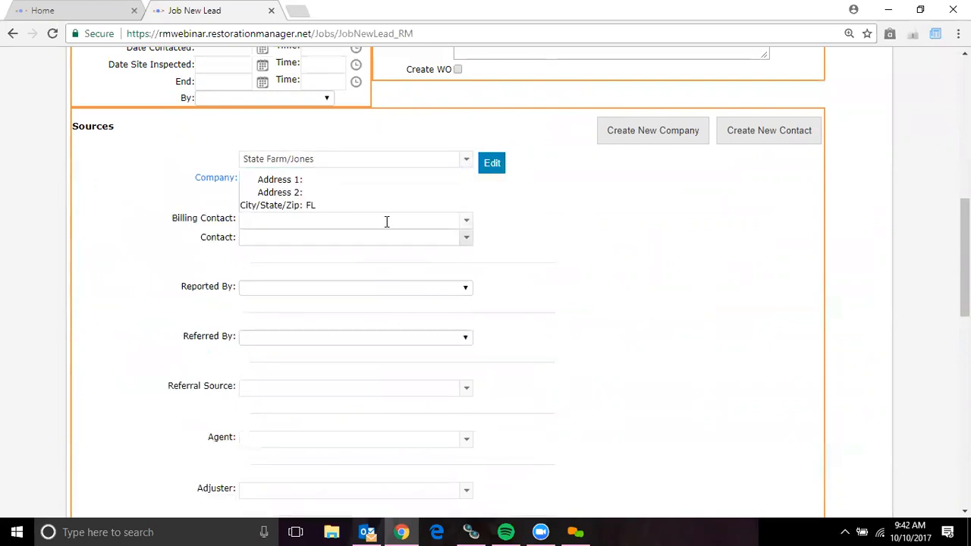
- Choose the State Farm/Jones agent as both the billing contact and the contact of the source company
{"action": "left_click", "coordinate": [467, 224]}
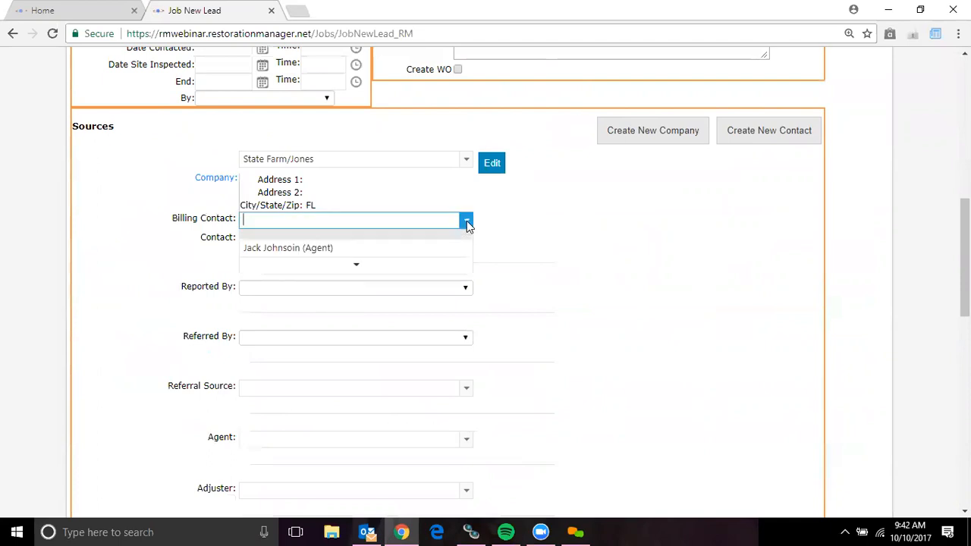
{"action": "left_click", "coordinate": [430, 249]}
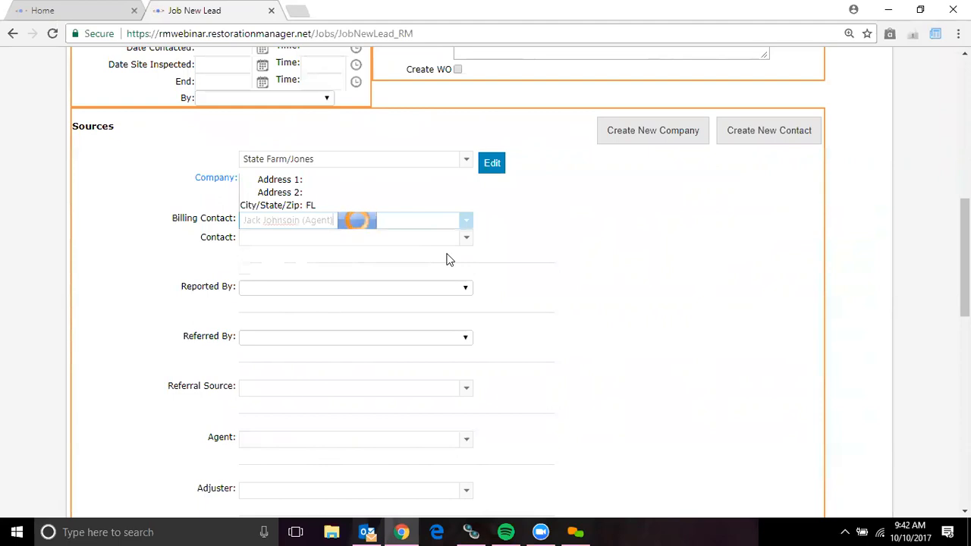
{"action": "left_click", "coordinate": [465, 327]}
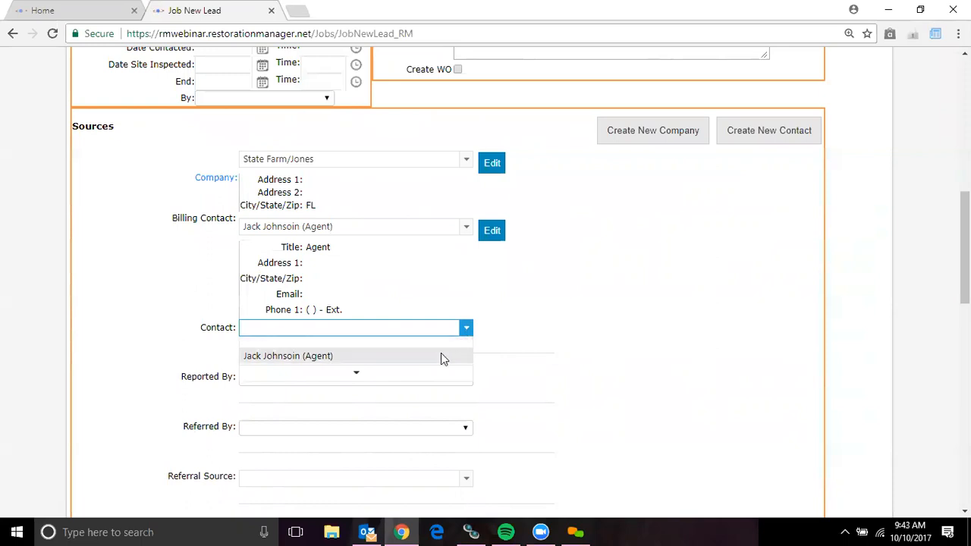
{"action": "left_click", "coordinate": [442, 357]}
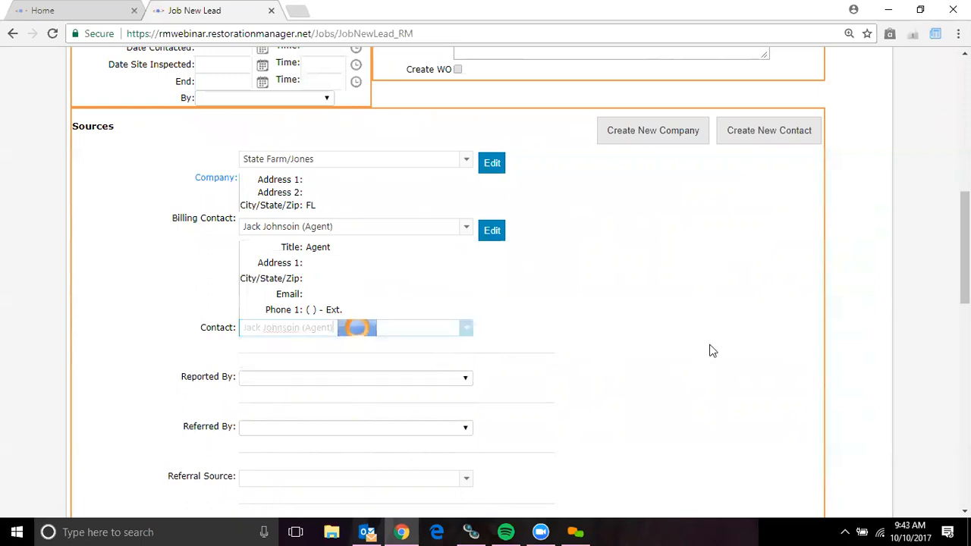
- Set Reported By to Property Owner in the lead's sources
{"action": "scroll", "coordinate": [504, 192], "scroll_direction": "down", "scroll_amount": 4}
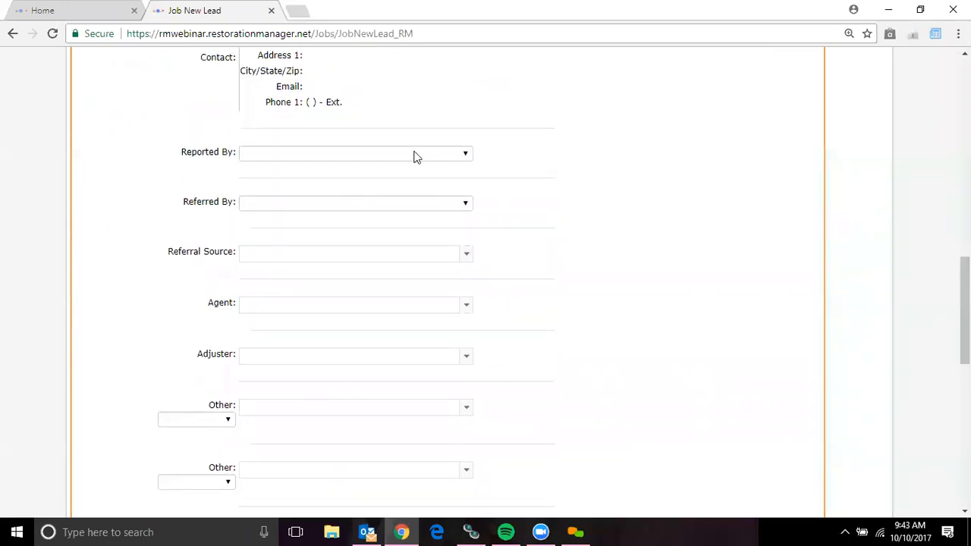
{"action": "left_click", "coordinate": [416, 155]}
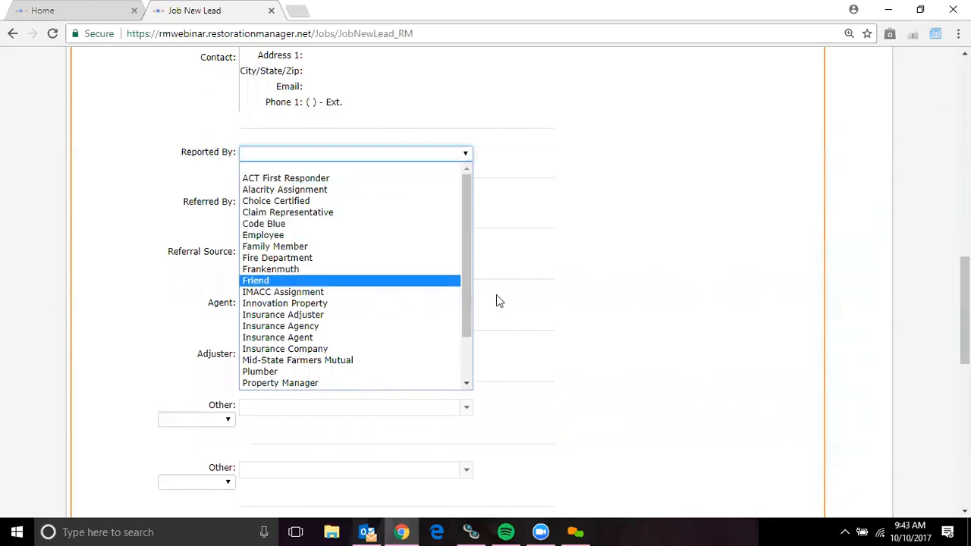
{"action": "scroll", "coordinate": [463, 340], "scroll_direction": "down", "scroll_amount": 2}
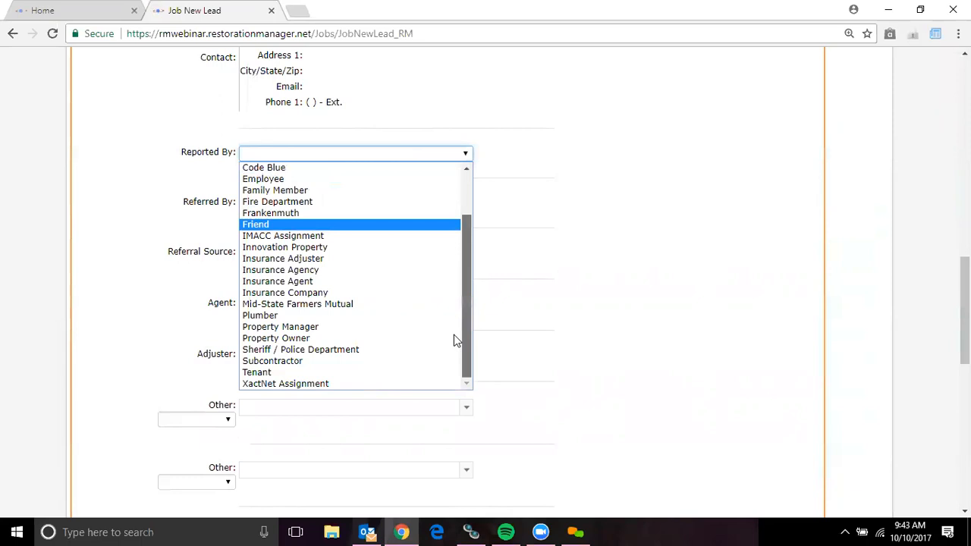
{"action": "left_click", "coordinate": [419, 339]}
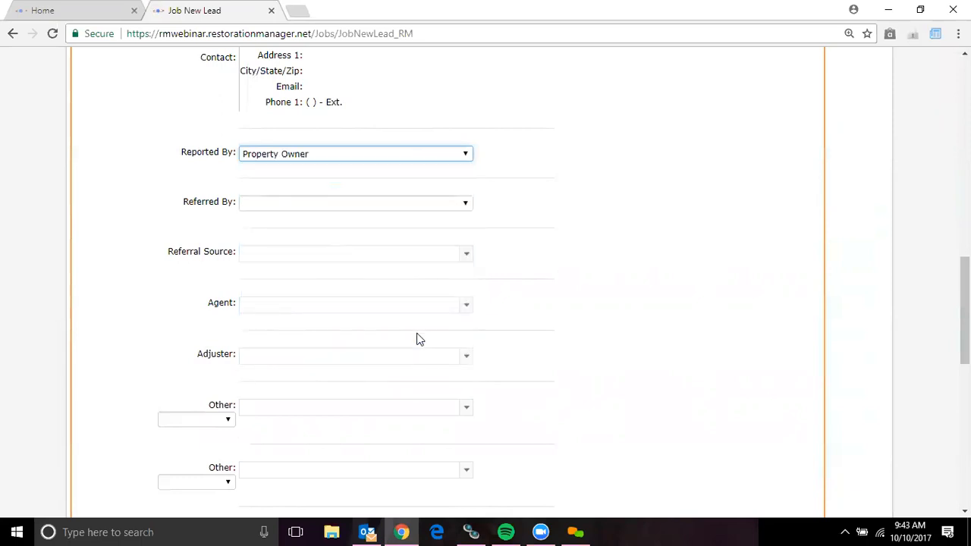
- Set Referred By to Insurance Company and correct the choice to Agent
{"action": "left_click", "coordinate": [463, 205]}
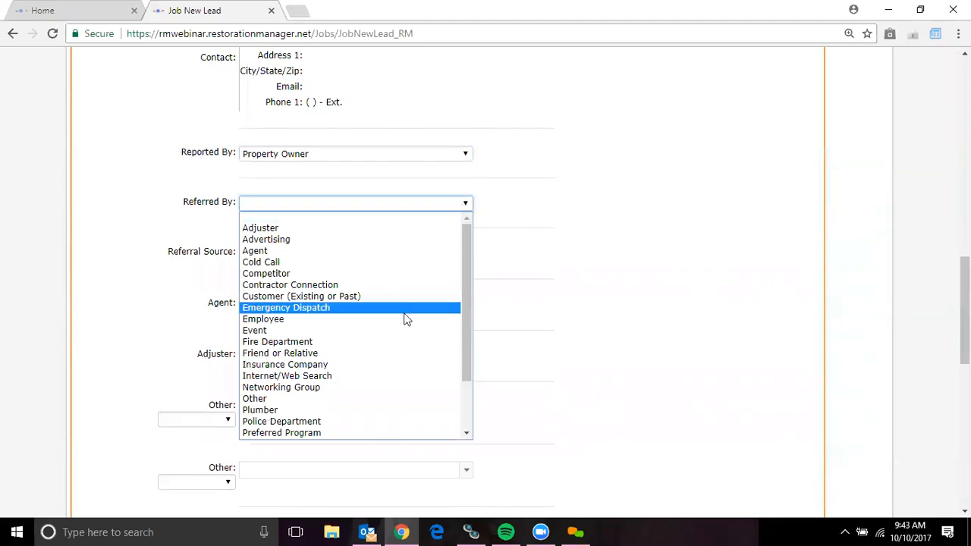
{"action": "left_click", "coordinate": [384, 365]}
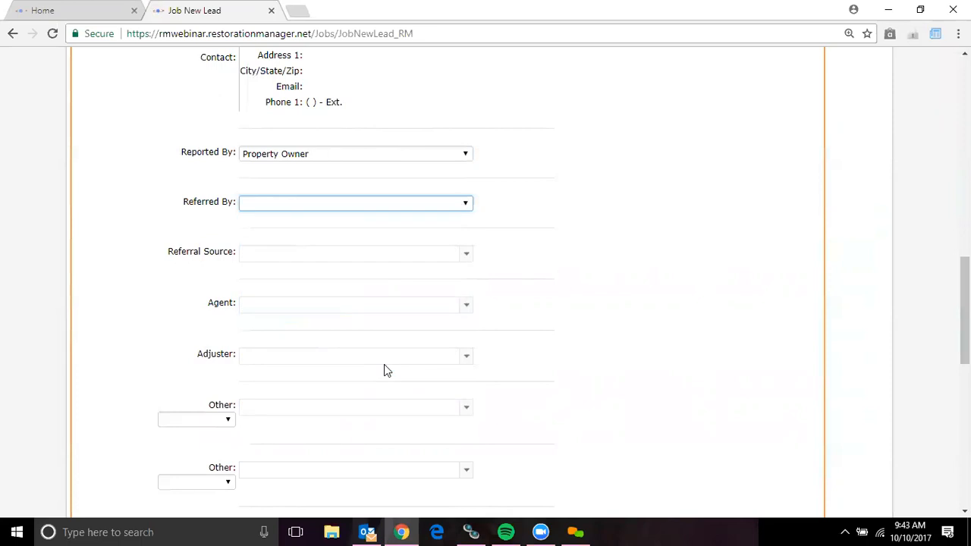
{"action": "left_click", "coordinate": [456, 205]}
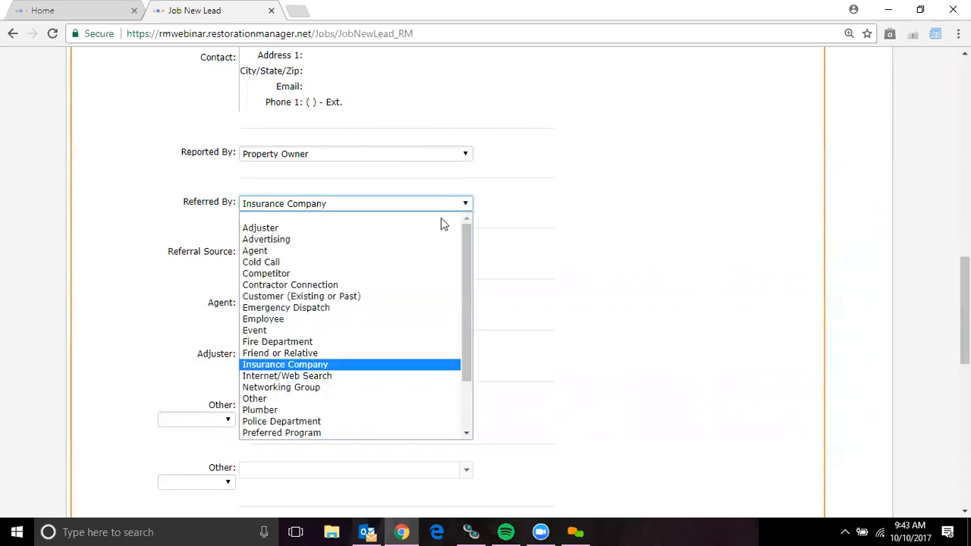
{"action": "left_click", "coordinate": [408, 252]}
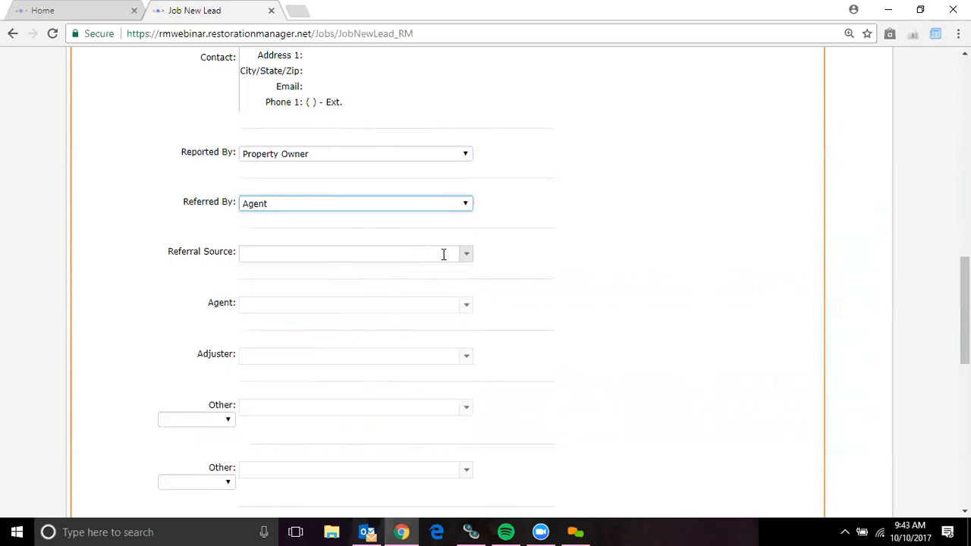
- Search the referral sources for "state farm" and choose the agent from State Farm/Jones
{"action": "left_click", "coordinate": [468, 256]}
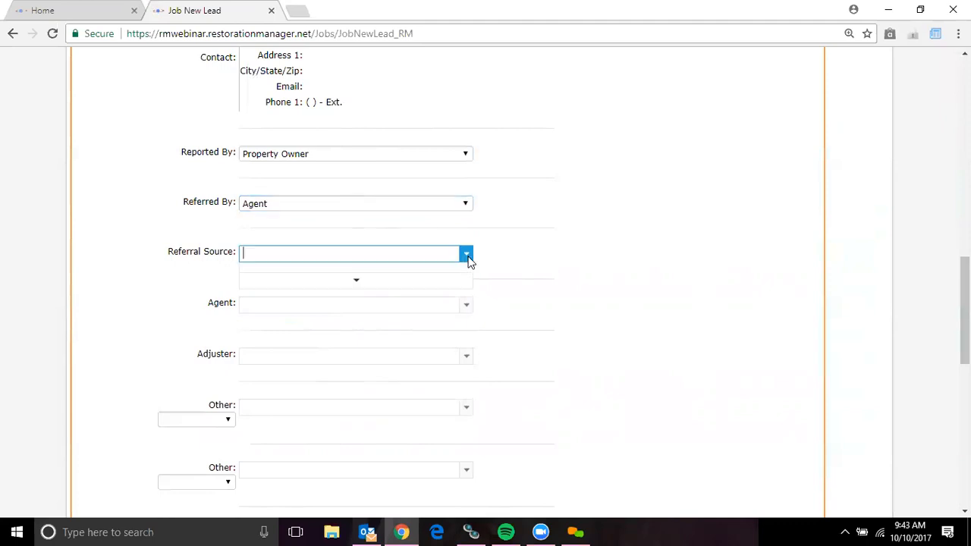
{"action": "type", "text": "state farm"}
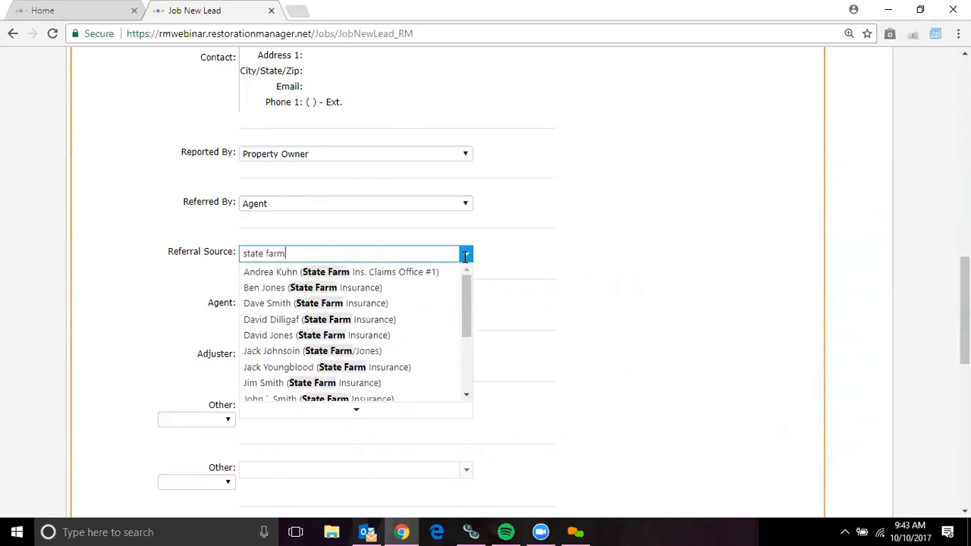
{"action": "left_click", "coordinate": [380, 351]}
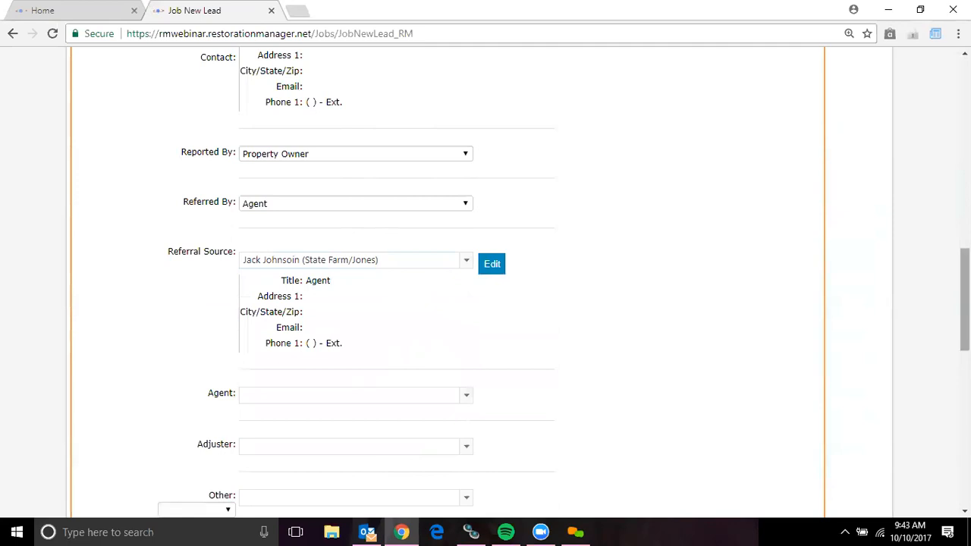
- Search the Agent choices for "state farm" and assign the State Farm/Jones agent to the lead
{"action": "scroll", "coordinate": [965, 299], "scroll_direction": "down", "scroll_amount": 2}
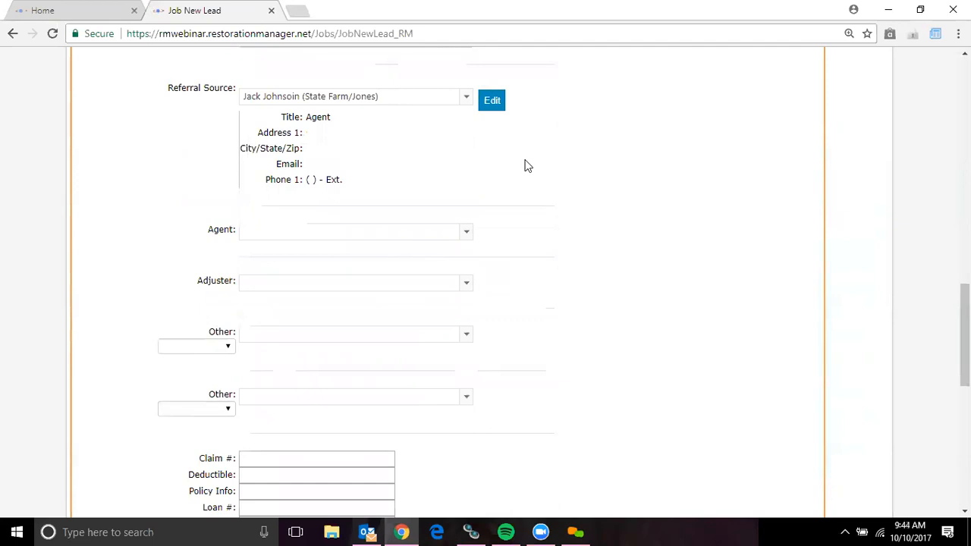
{"action": "left_click", "coordinate": [467, 233]}
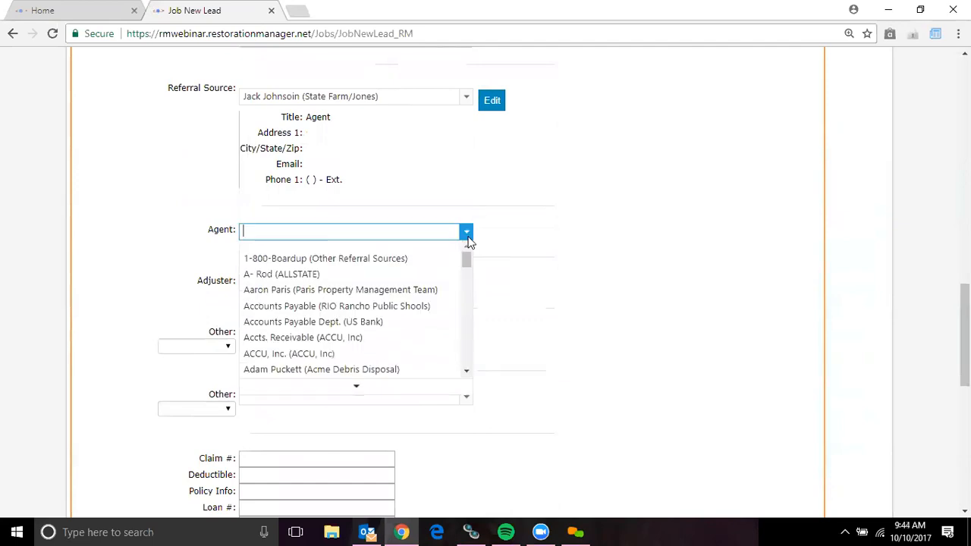
{"action": "type", "text": "state farm"}
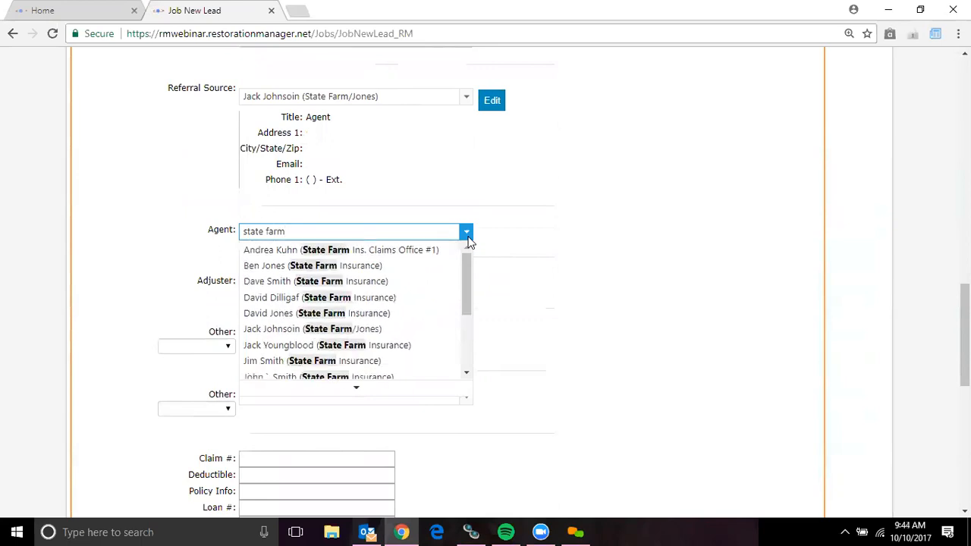
{"action": "left_click", "coordinate": [340, 334]}
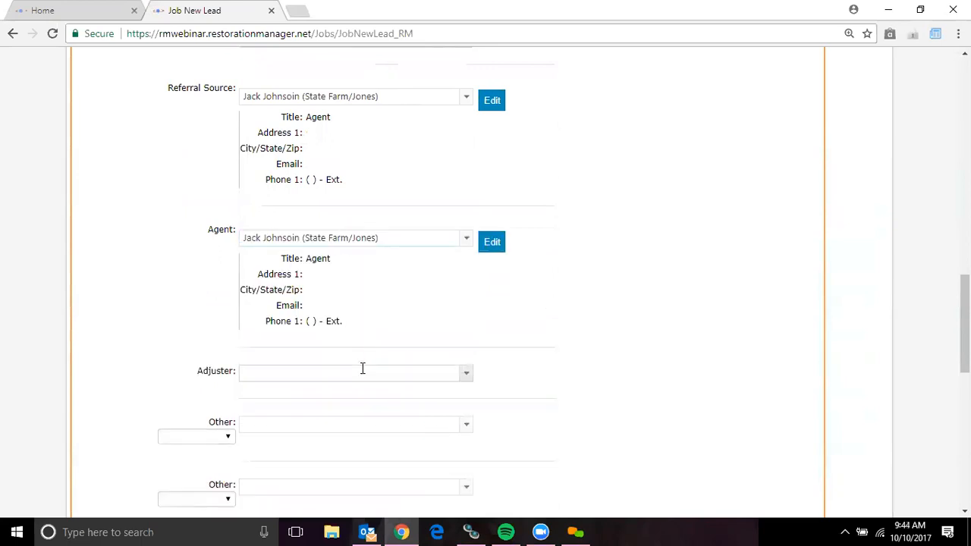
- Examine the Adjuster choices, the contact types offered for Other, and the Claim # and Deductible fields
{"action": "left_click", "coordinate": [363, 371]}
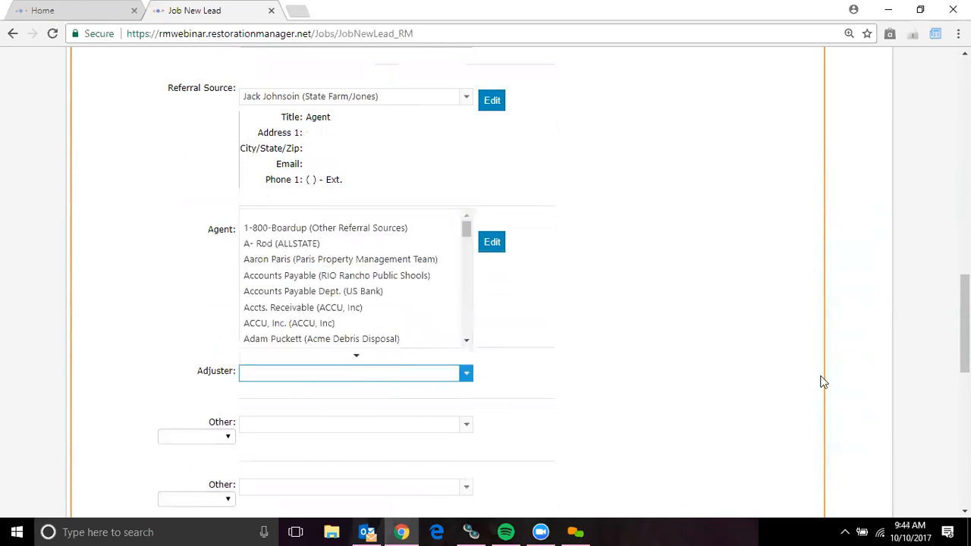
{"action": "scroll", "coordinate": [485, 281], "scroll_direction": "down", "scroll_amount": 4}
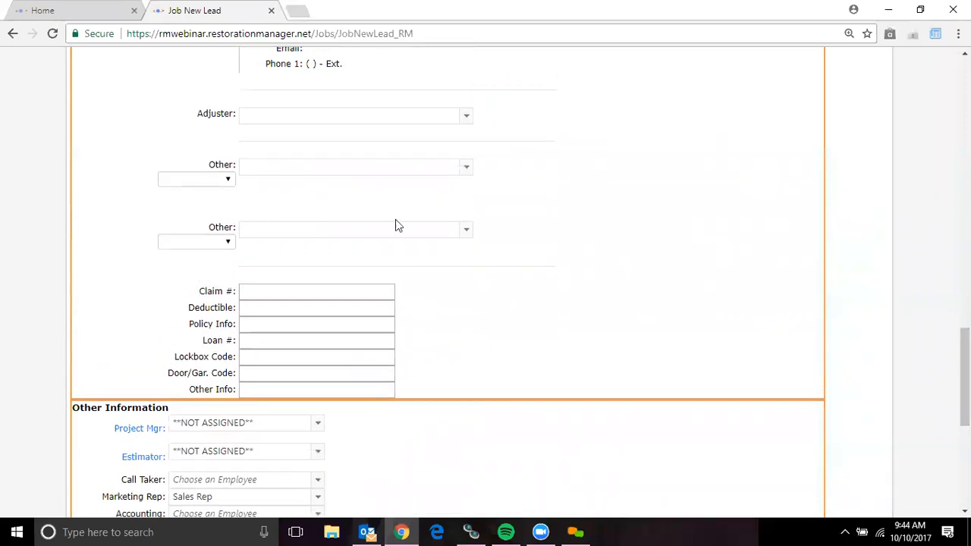
{"action": "left_click", "coordinate": [216, 184]}
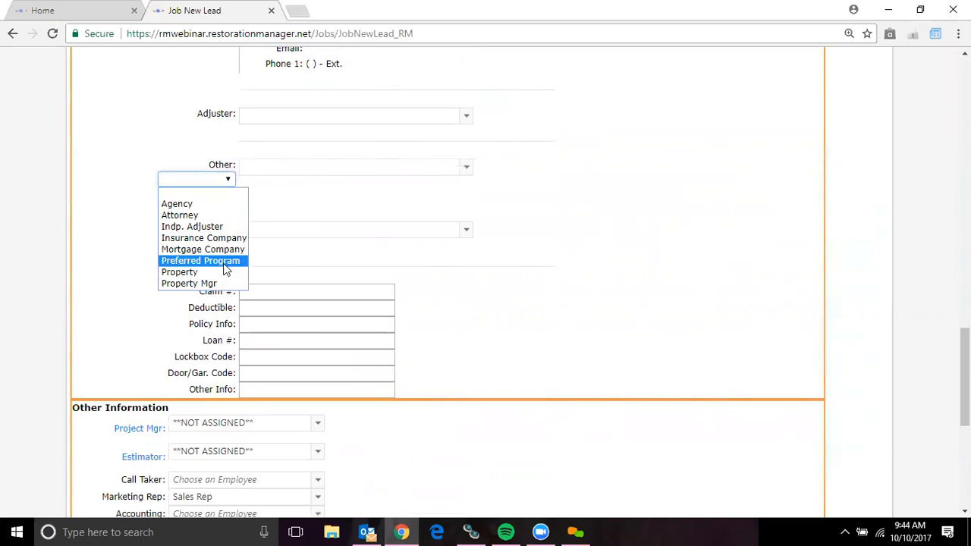
{"action": "left_click", "coordinate": [457, 324]}
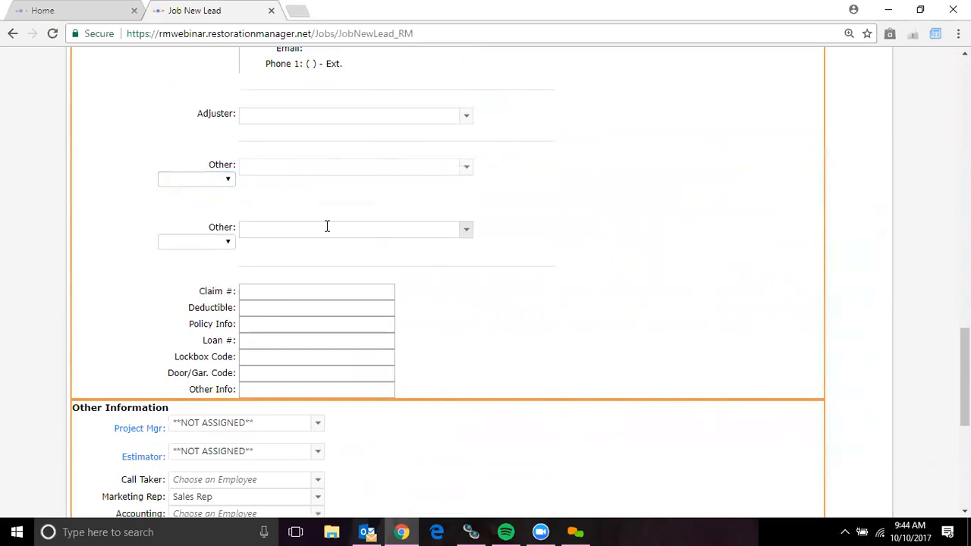
{"action": "left_click", "coordinate": [302, 291]}
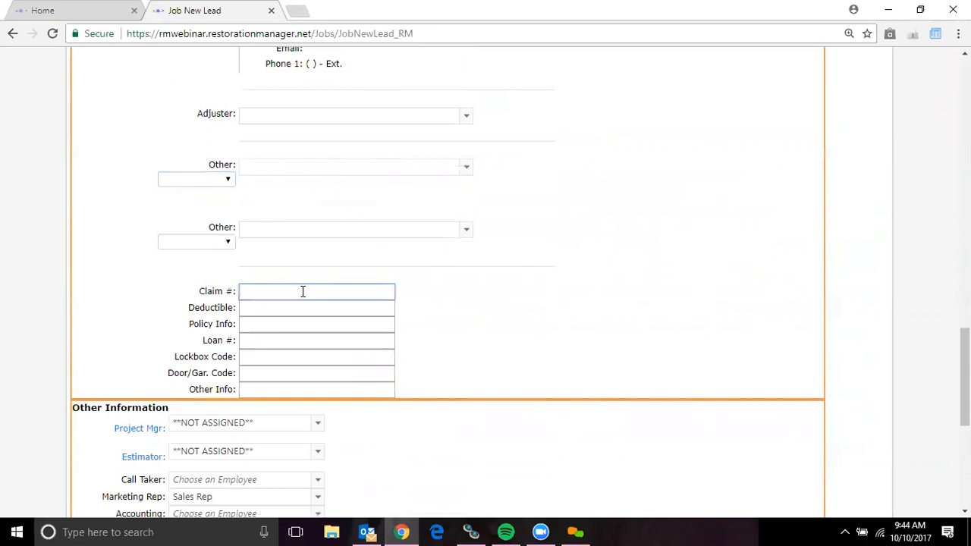
{"action": "left_click", "coordinate": [300, 307]}
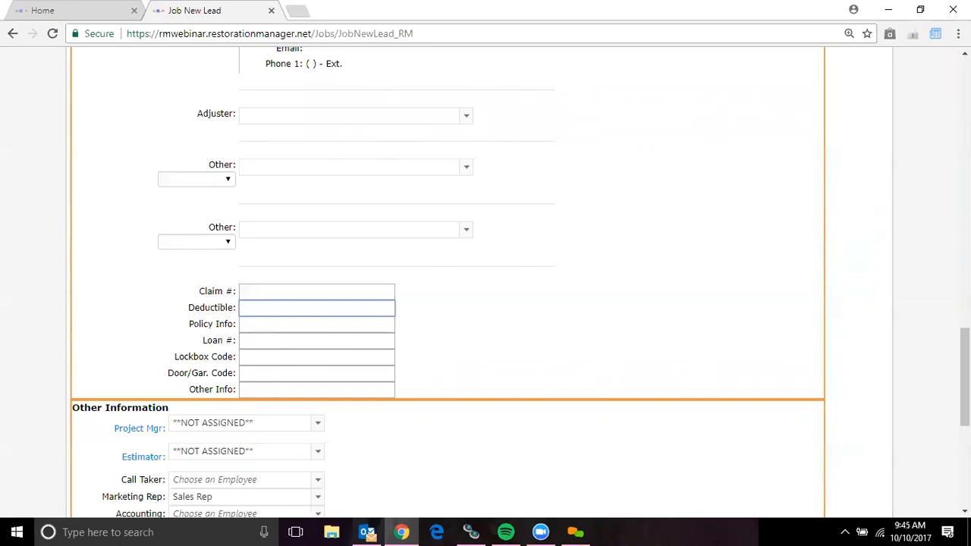
- Replace the unassigned Estimator under Other Information by searching for the employee's first name and choosing the matching employee
{"action": "scroll", "coordinate": [964, 377], "scroll_direction": "down", "scroll_amount": 3}
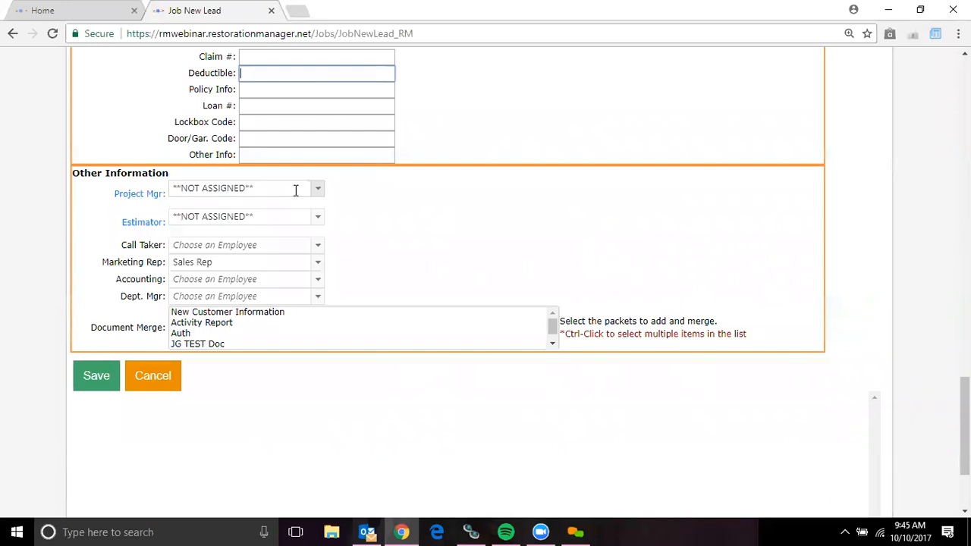
{"action": "left_click", "coordinate": [317, 219]}
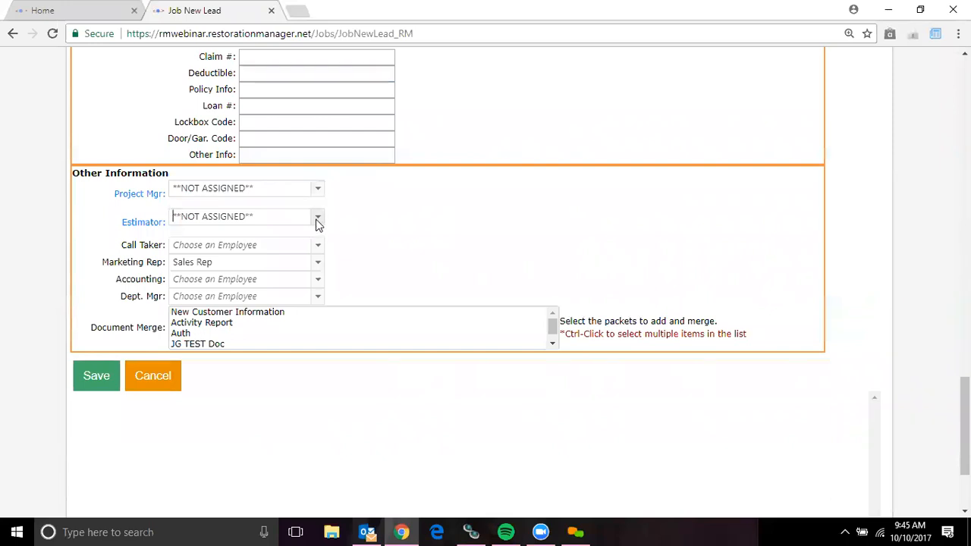
{"action": "left_click", "coordinate": [293, 215]}
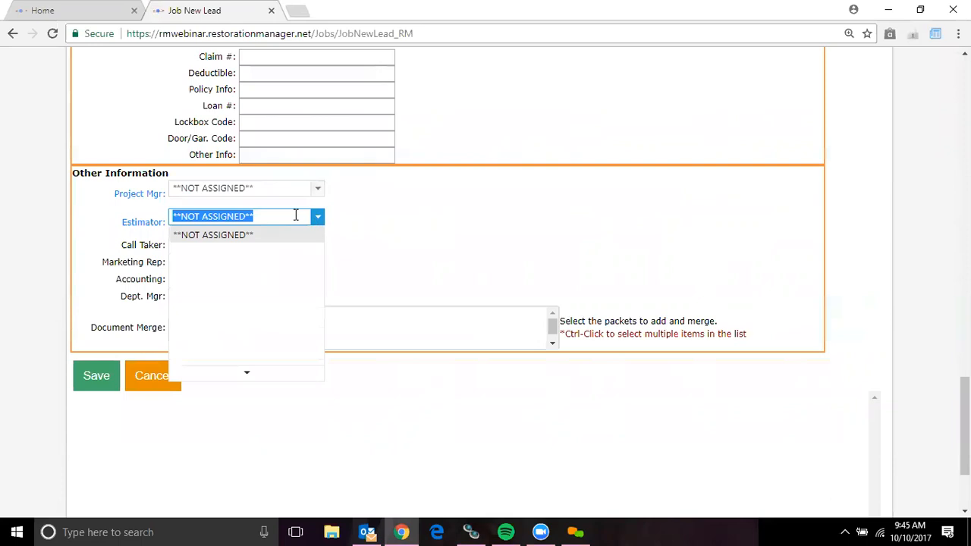
{"action": "left_click", "coordinate": [296, 217]}
{"action": "key", "text": "BackSpace"}
{"action": "key", "text": "BackSpace"}
{"action": "key", "text": "BackSpace"}
{"action": "key", "text": "BackSpace"}
{"action": "key", "text": "BackSpace"}
{"action": "key", "text": "BackSpace"}
{"action": "key", "text": "BackSpace"}
{"action": "key", "text": "BackSpace"}
{"action": "key", "text": "BackSpace"}
{"action": "key", "text": "BackSpace"}
{"action": "key", "text": "BackSpace"}
{"action": "key", "text": "BackSpace"}
{"action": "key", "text": "BackSpace"}
{"action": "key", "text": "BackSpace"}
{"action": "key", "text": "BackSpace"}
{"action": "key", "text": "BackSpace"}
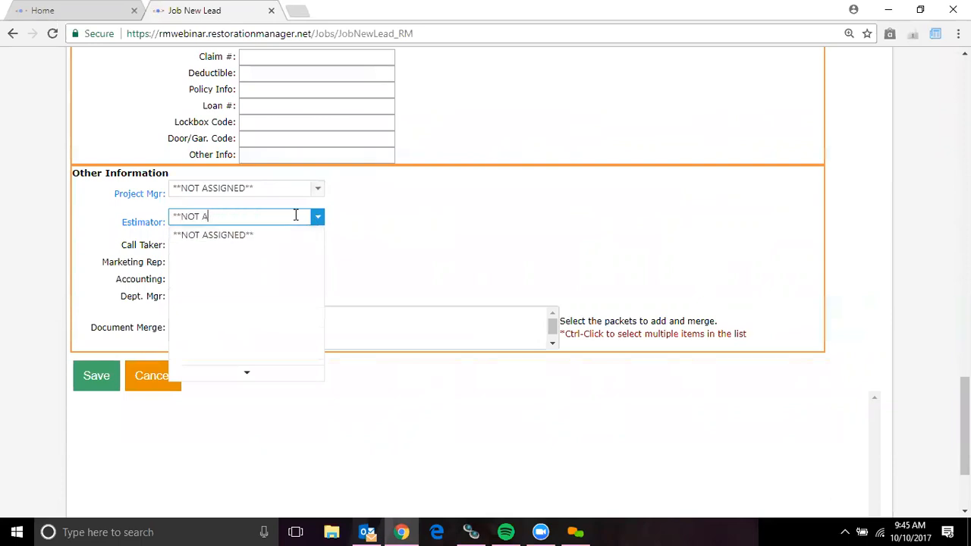
{"action": "type", "text": "whitneys"}
{"action": "key", "text": "BackSpace"}
{"action": "key", "text": "BackSpace"}
{"action": "type", "text": "y"}
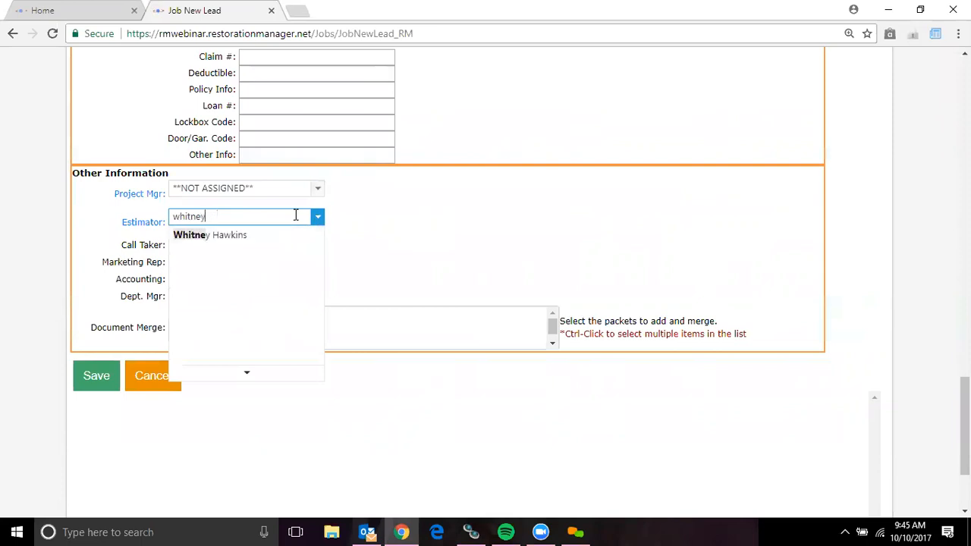
{"action": "left_click", "coordinate": [239, 238]}
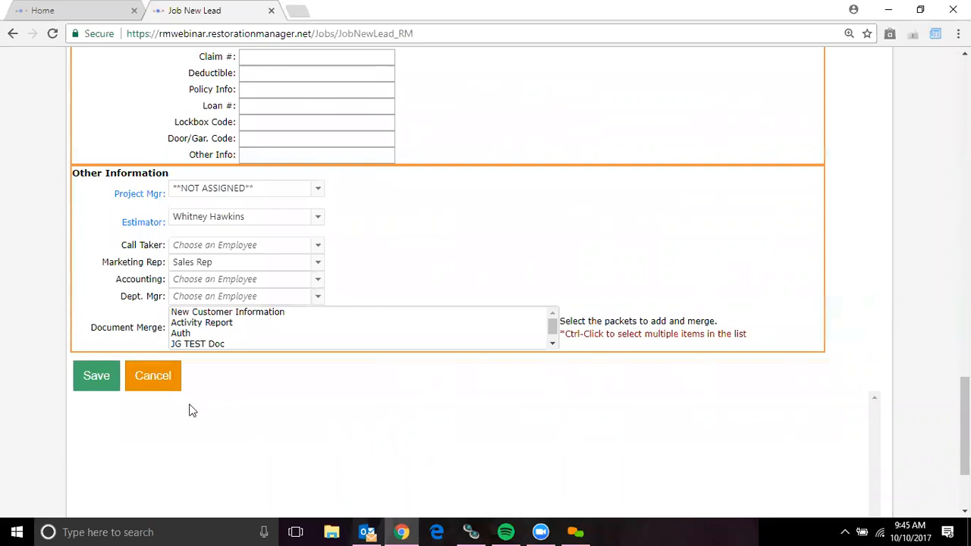
- Save the new lead and review the resulting job's summary and Job Details
{"action": "left_click", "coordinate": [96, 377]}
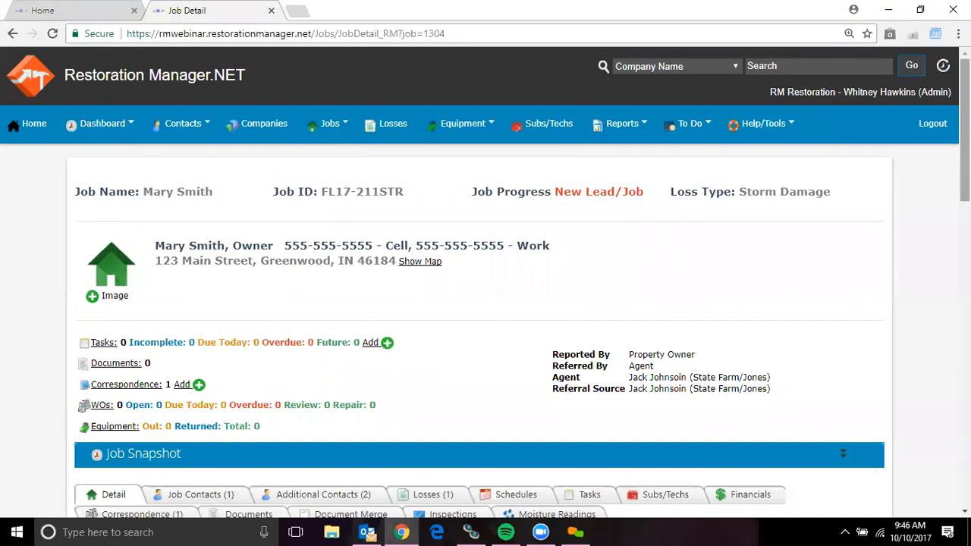
{"action": "scroll", "coordinate": [486, 286], "scroll_direction": "down", "scroll_amount": 2}
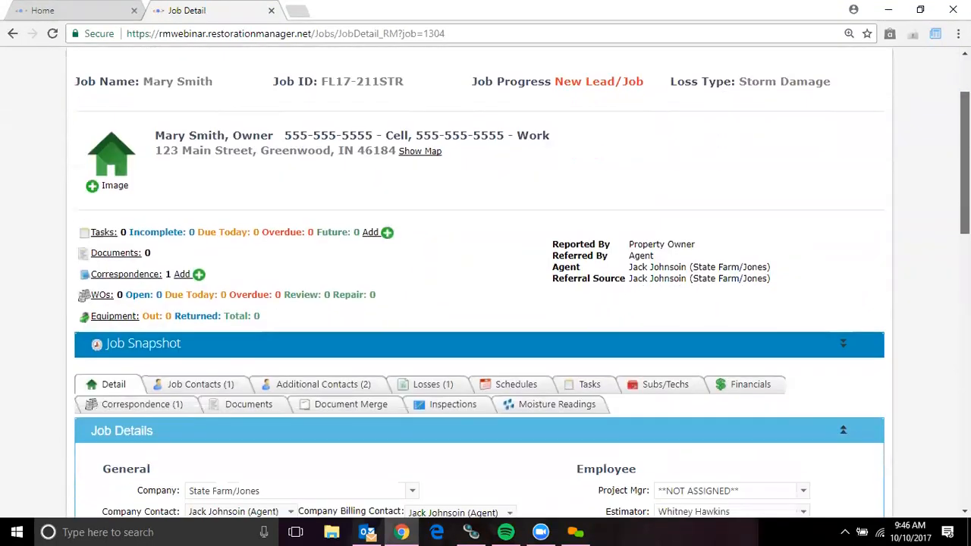
{"action": "scroll", "coordinate": [486, 286], "scroll_direction": "down", "scroll_amount": 2}
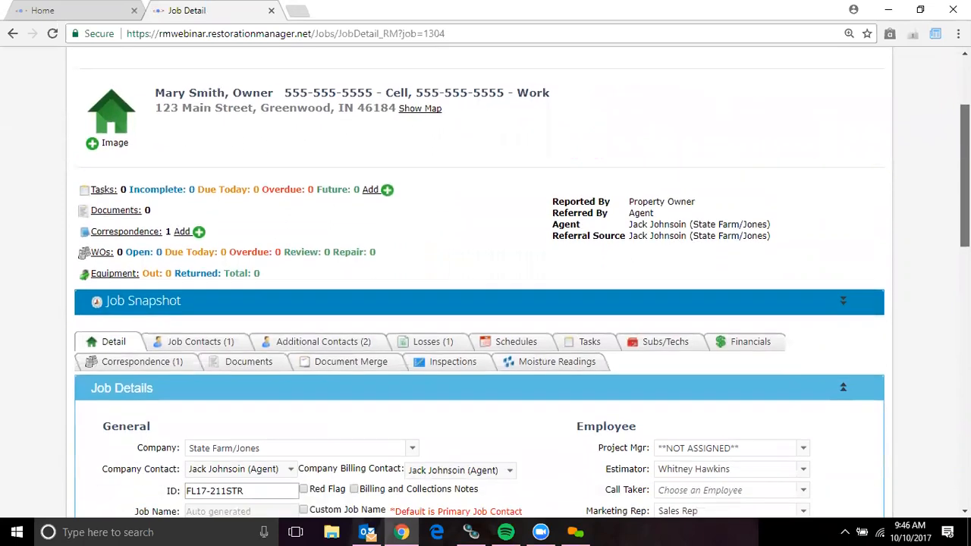
{"action": "scroll", "coordinate": [486, 286], "scroll_direction": "down", "scroll_amount": 1}
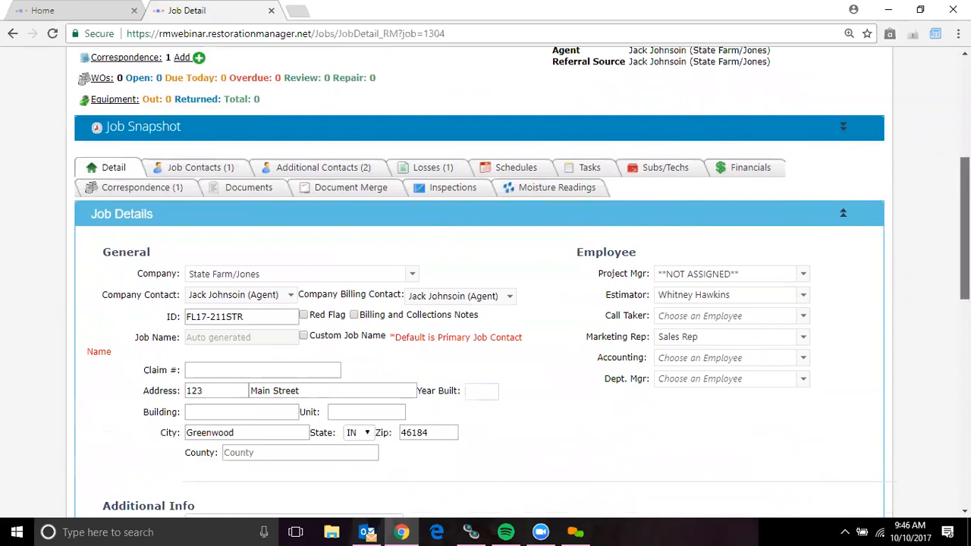
{"action": "scroll", "coordinate": [486, 286], "scroll_direction": "up", "scroll_amount": 4}
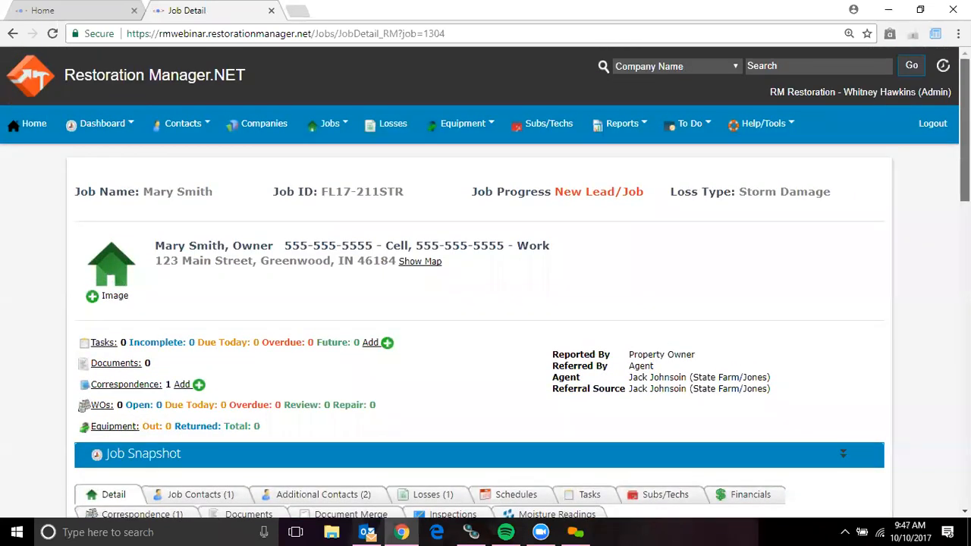